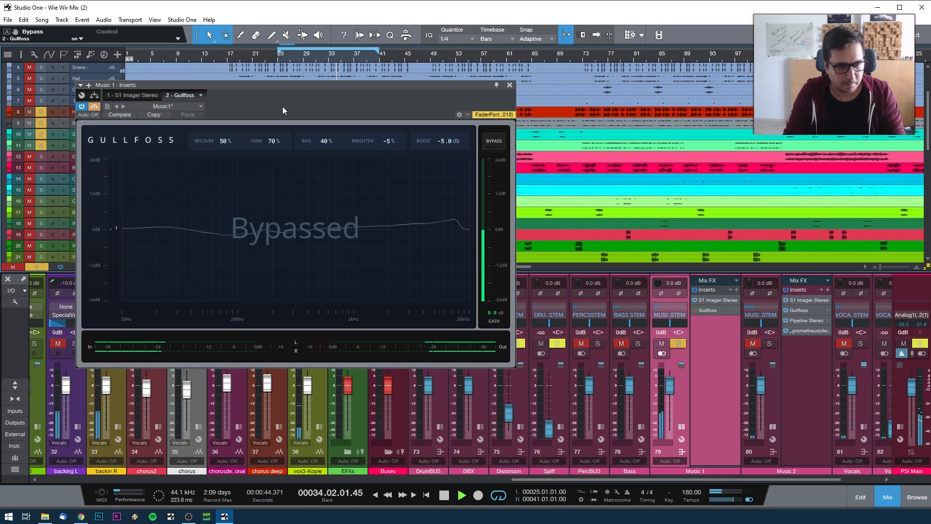
- Stop playback and open the Gullfoss insert on the Music 1 bus
{"action": "key", "text": "space"}
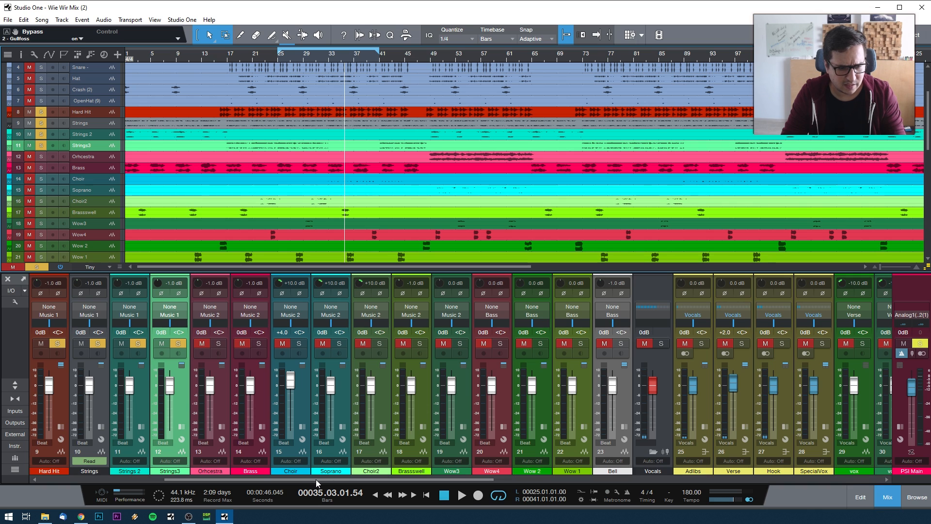
{"action": "left_click_drag", "start_coordinate": [316, 480], "coordinate": [764, 491]}
{"action": "left_click", "coordinate": [606, 310]}
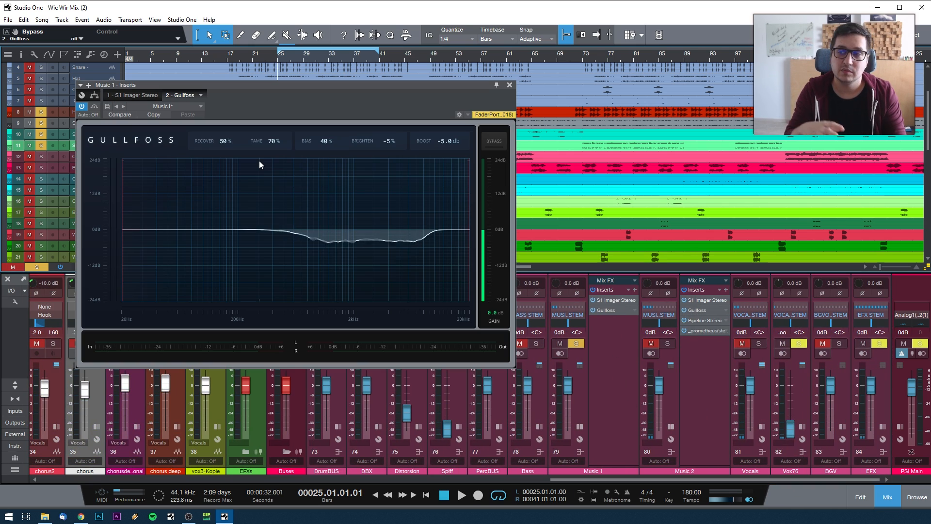
- Play the looped section and repeatedly toggle Gullfoss bypass on Music 1 to compare the processed and dry sound
{"action": "key", "text": "space"}
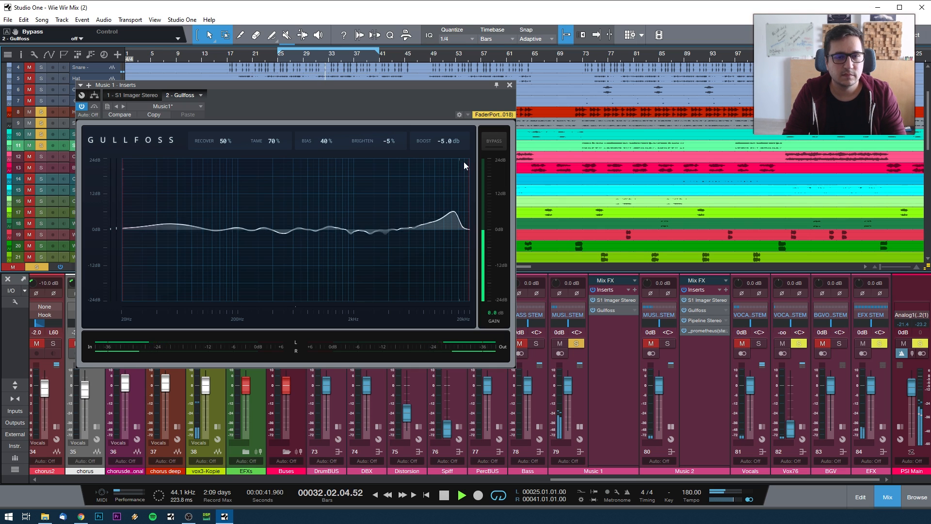
{"action": "left_click", "coordinate": [488, 143]}
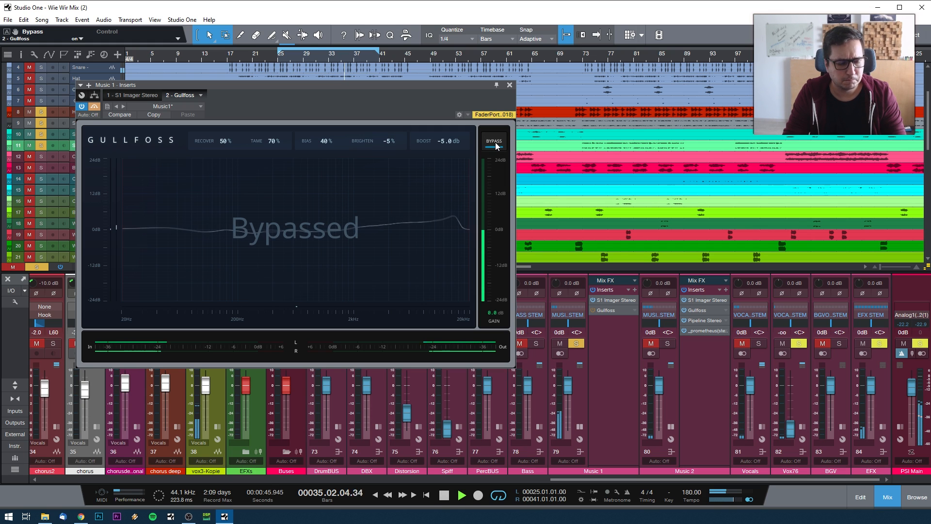
{"action": "left_click", "coordinate": [496, 141]}
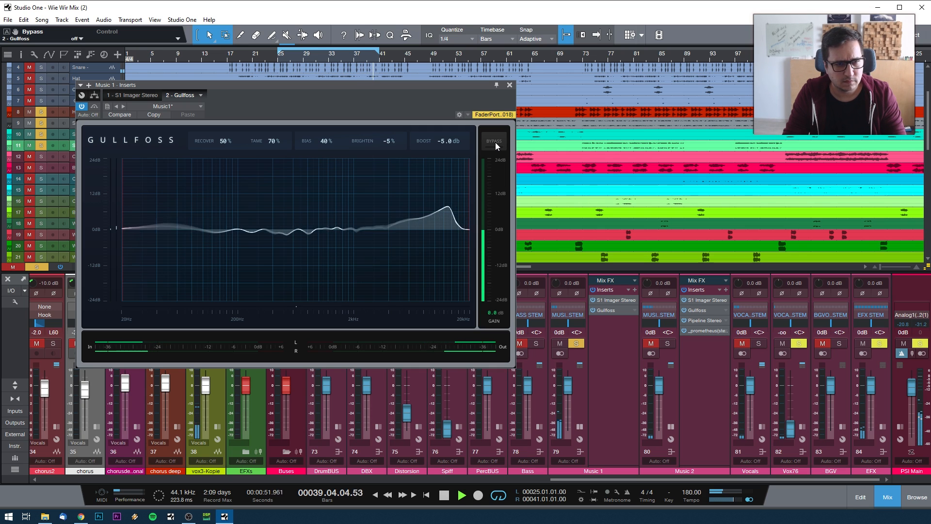
{"action": "left_click", "coordinate": [496, 142]}
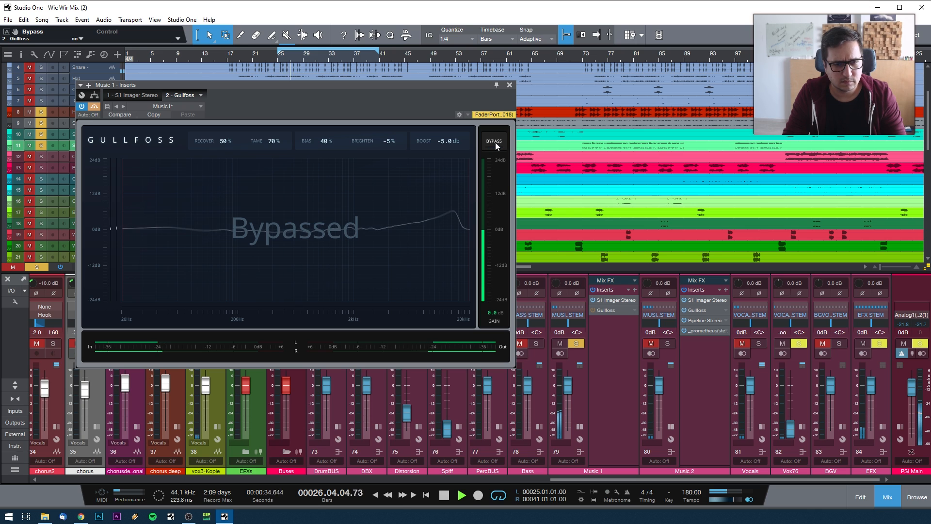
{"action": "left_click", "coordinate": [496, 141]}
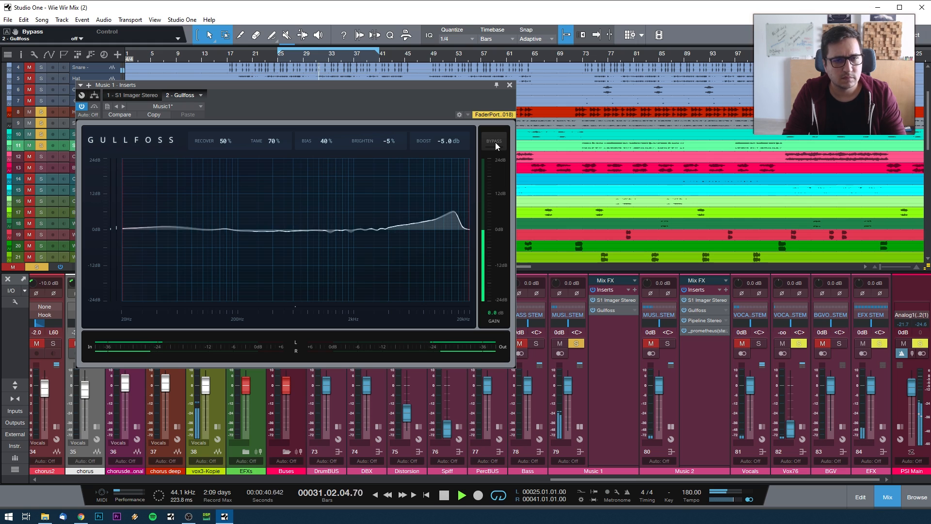
{"action": "left_click", "coordinate": [495, 142]}
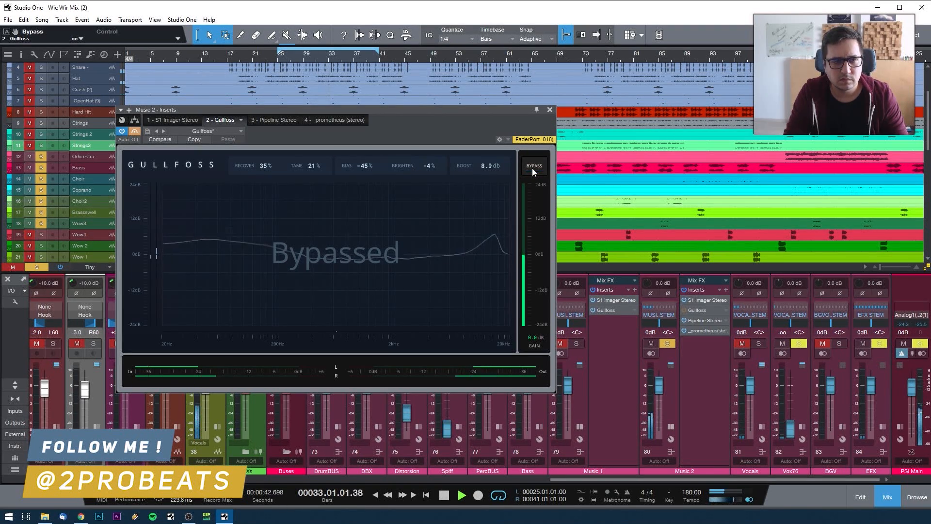
- Compare the Music 2 bus with and without Gullfoss by toggling the plug-in's bypass during playback
{"action": "left_click", "coordinate": [533, 168]}
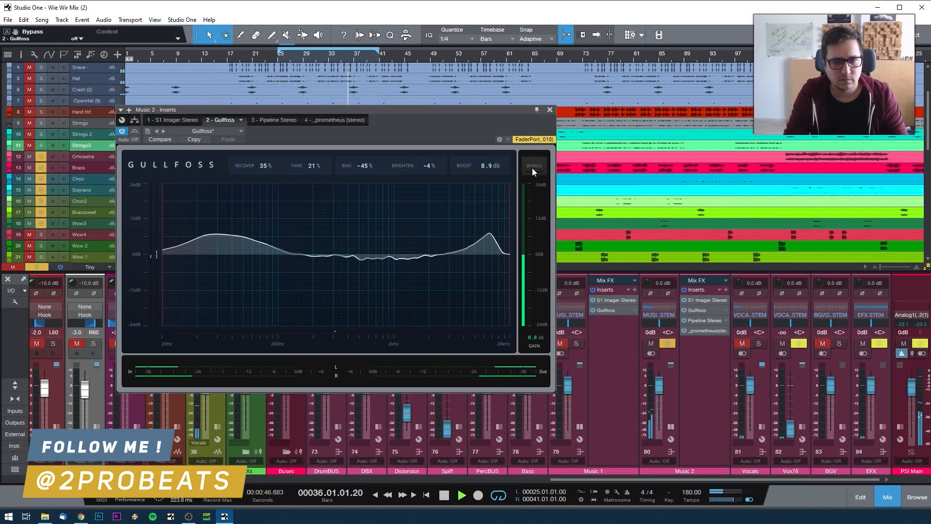
{"action": "left_click", "coordinate": [532, 168]}
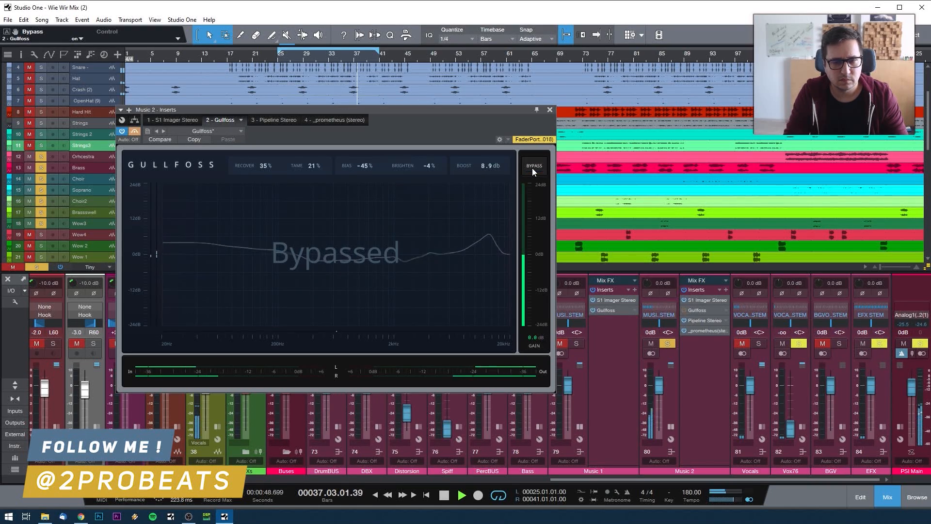
{"action": "left_click", "coordinate": [533, 169]}
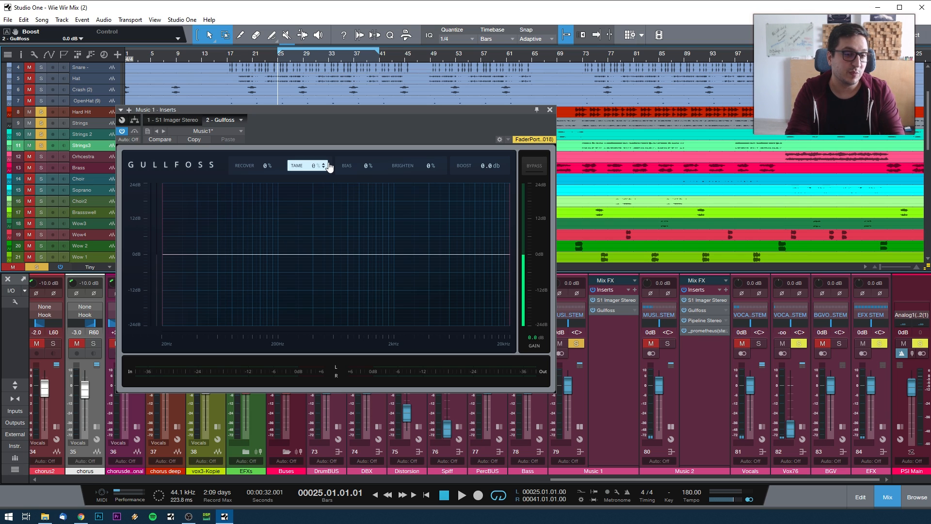
- Raise Recover to 160% in Music 1's Gullfoss during playback and compare it against bypass
{"action": "key", "text": "space"}
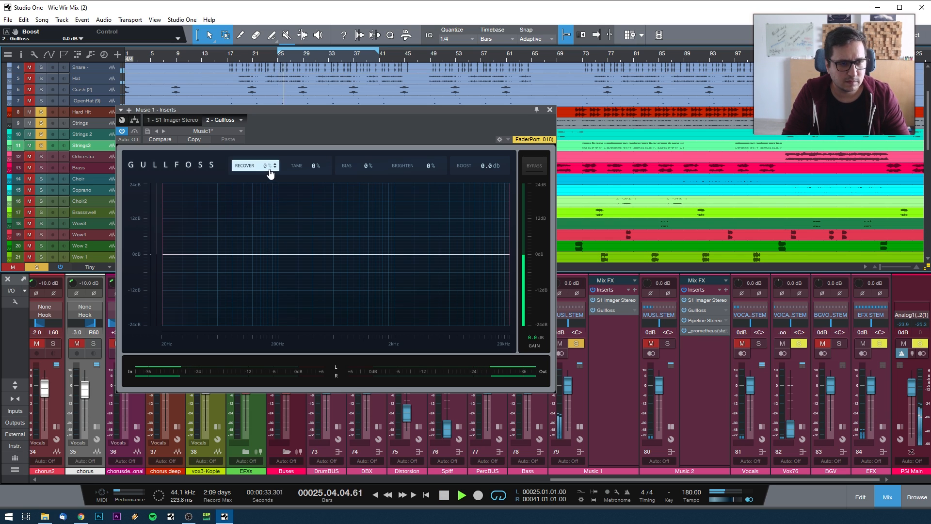
{"action": "left_click_drag", "start_coordinate": [271, 170], "coordinate": [275, 15]}
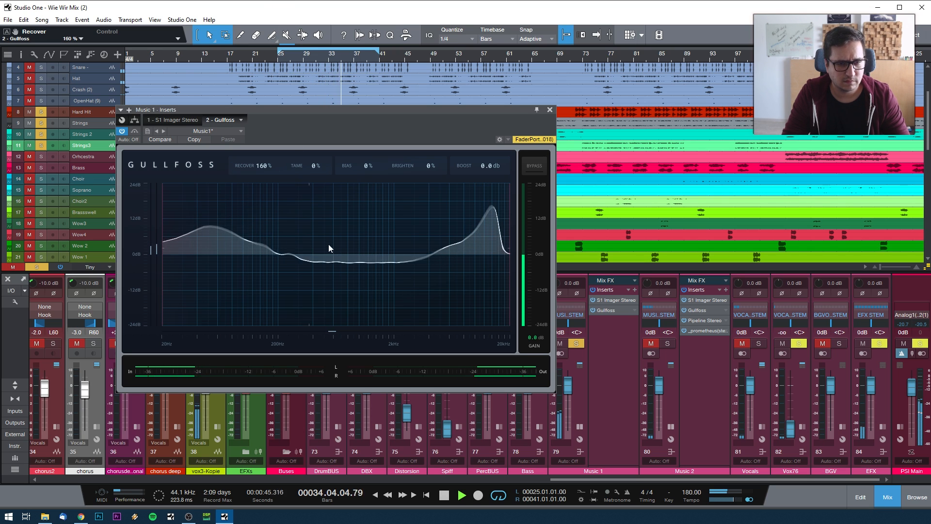
{"action": "left_click", "coordinate": [534, 169]}
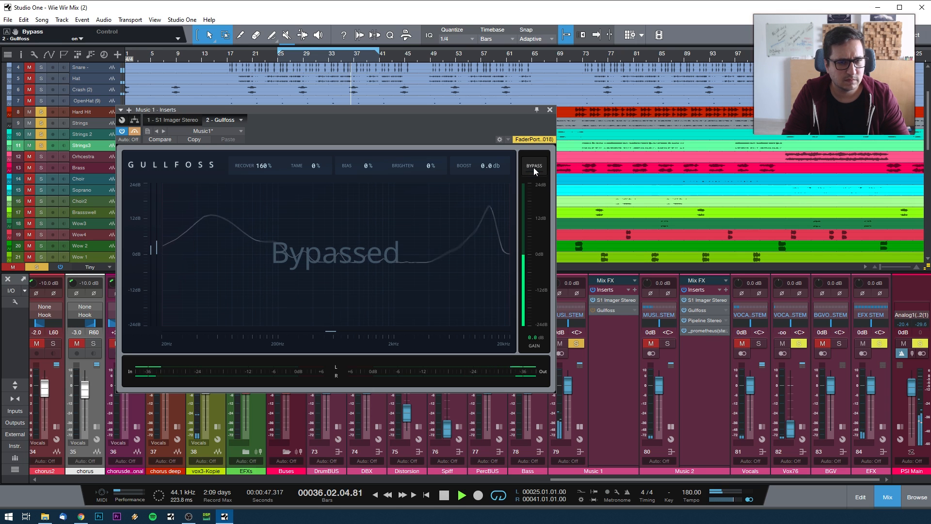
{"action": "left_click", "coordinate": [535, 169]}
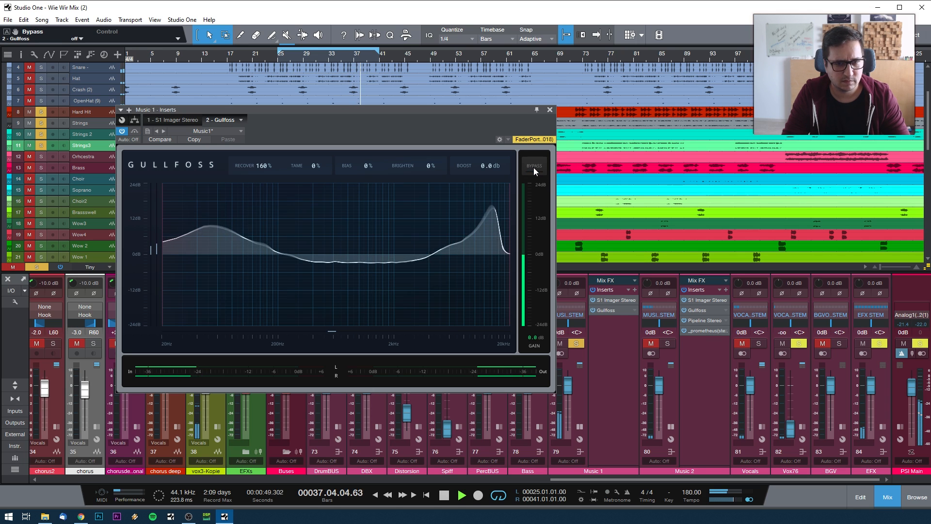
{"action": "key", "text": "space"}
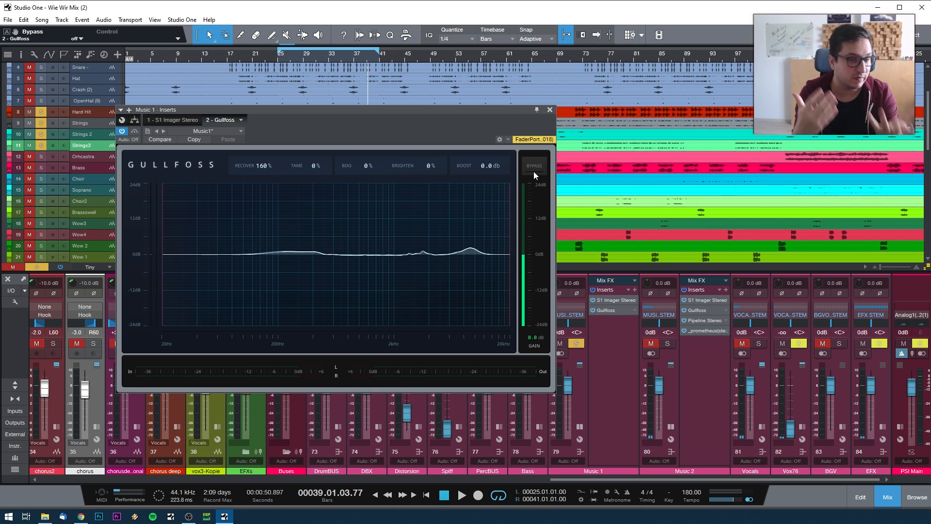
- Return Recover to 0%, raise Tame to 200% and compare the effect against bypass
{"action": "left_click_drag", "start_coordinate": [267, 166], "coordinate": [267, 216]}
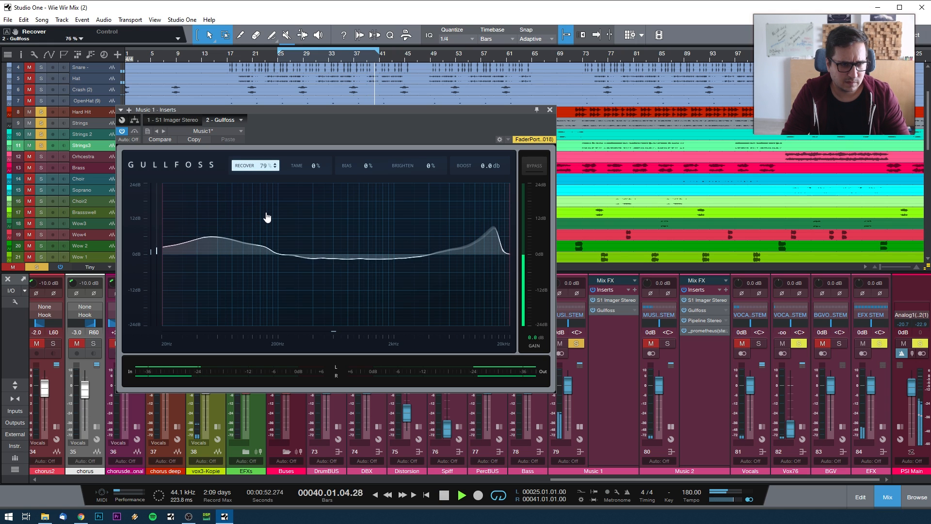
{"action": "left_click_drag", "start_coordinate": [262, 264], "coordinate": [266, 284]}
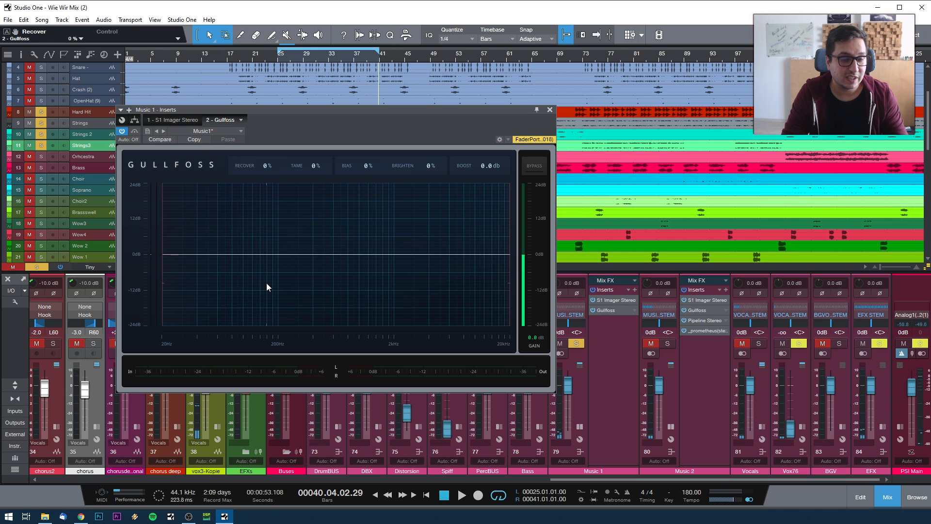
{"action": "left_click_drag", "start_coordinate": [315, 178], "coordinate": [332, 4]}
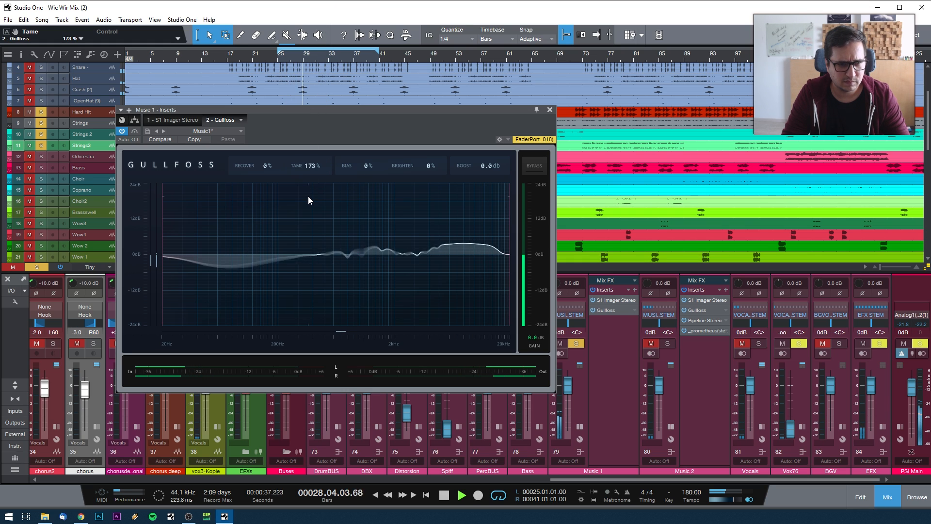
{"action": "left_click_drag", "start_coordinate": [311, 166], "coordinate": [299, 132]}
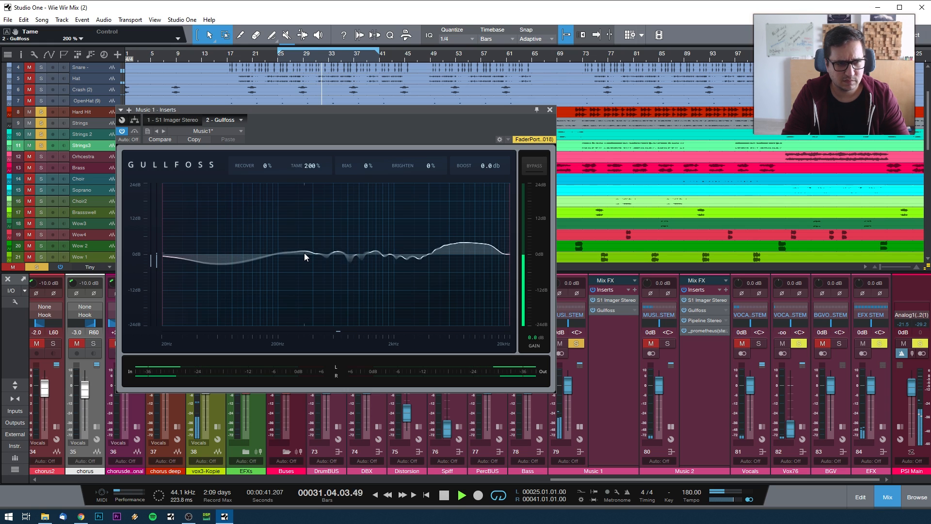
{"action": "left_click", "coordinate": [535, 170]}
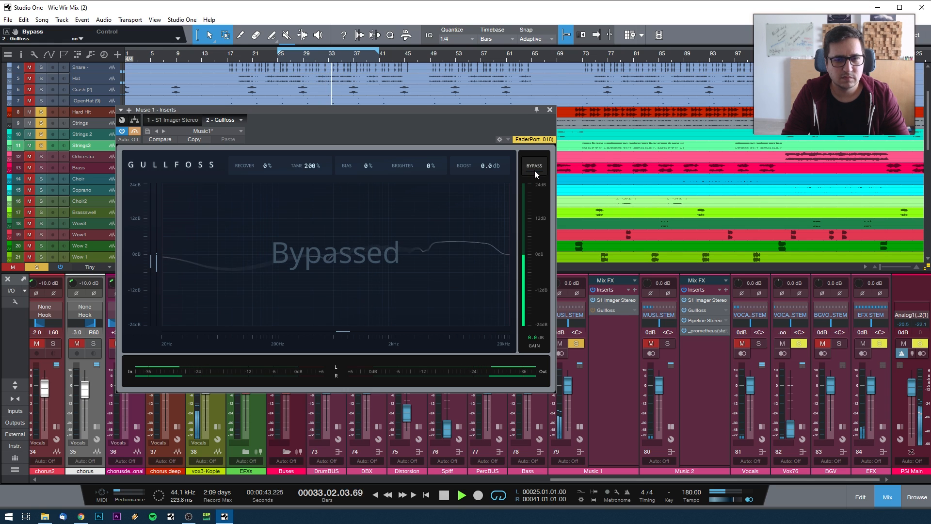
{"action": "left_click", "coordinate": [534, 170]}
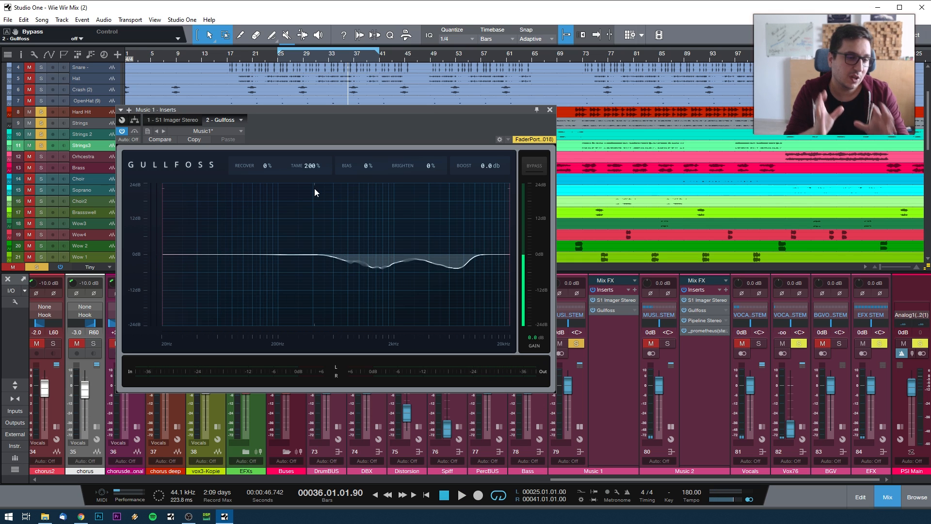
- Set Recover to 30% and Tame to 50% during playback, comparing the result against bypass
{"action": "key", "text": "space"}
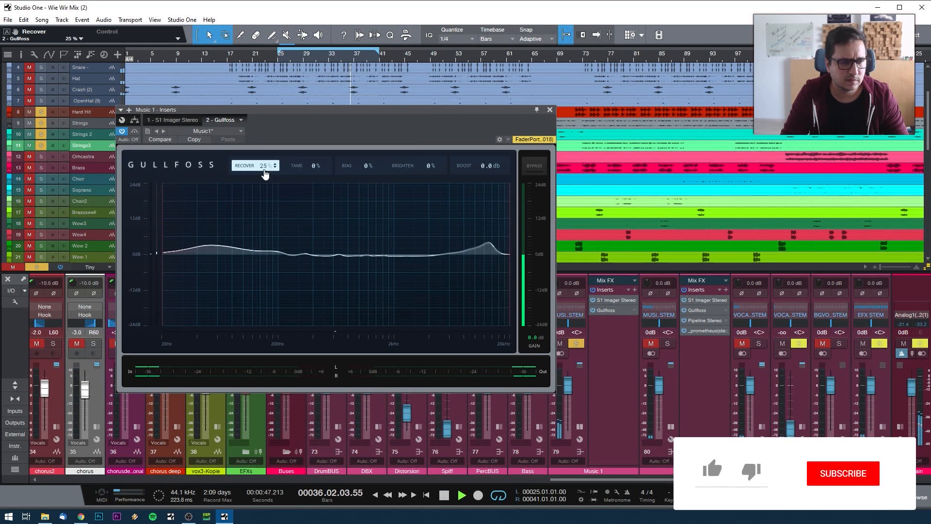
{"action": "left_click_drag", "start_coordinate": [263, 170], "coordinate": [333, 122]}
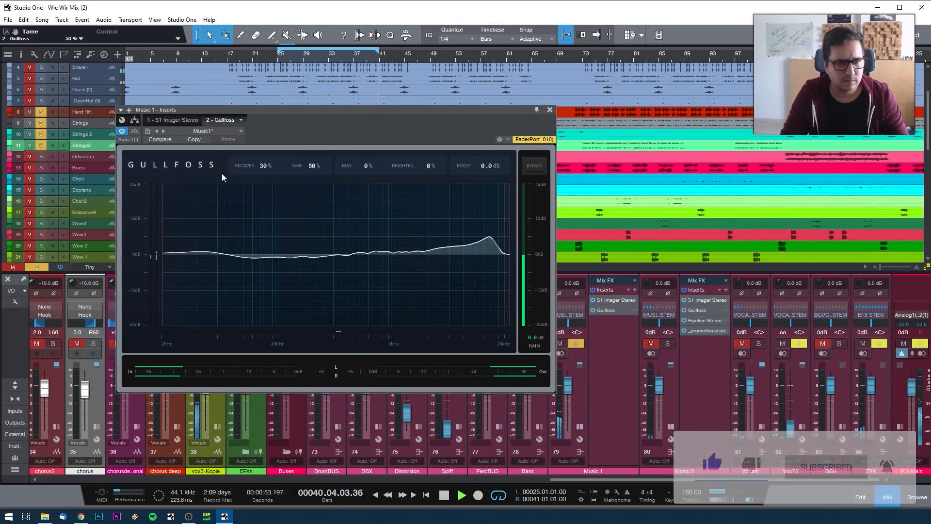
{"action": "left_click", "coordinate": [543, 166]}
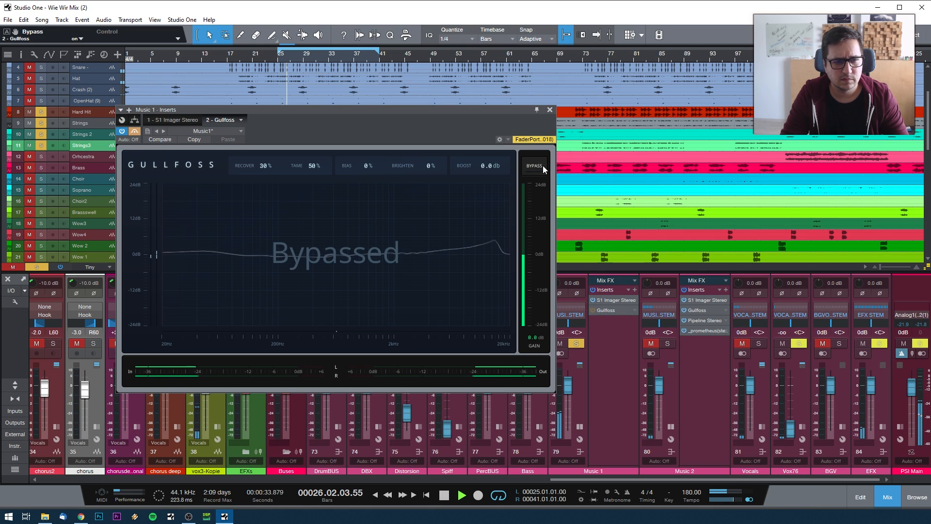
{"action": "left_click", "coordinate": [543, 165]}
- Set Gullfoss Bias to 50%, Brighten to -10% and Boost to -1.5 dB on the Music 1 bus
{"action": "left_click_drag", "start_coordinate": [363, 165], "coordinate": [385, 112]}
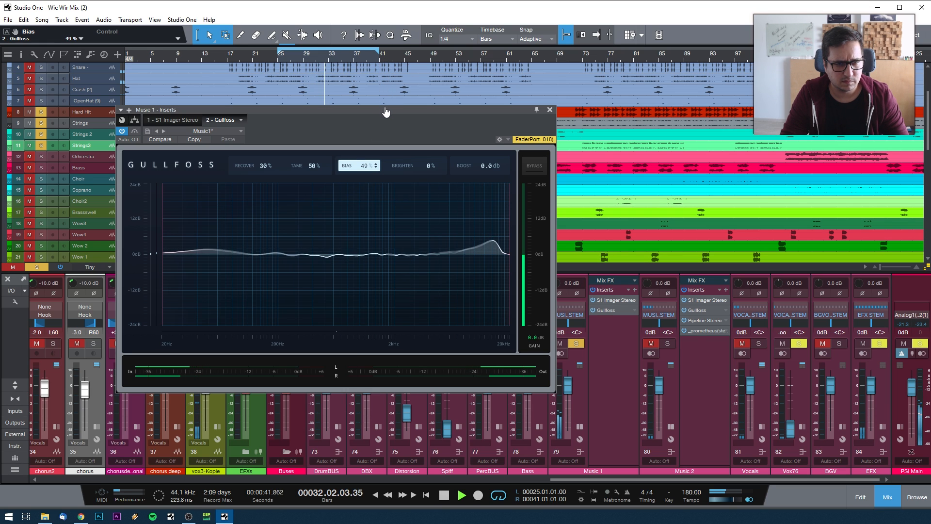
{"action": "left_click_drag", "start_coordinate": [425, 165], "coordinate": [439, 205]}
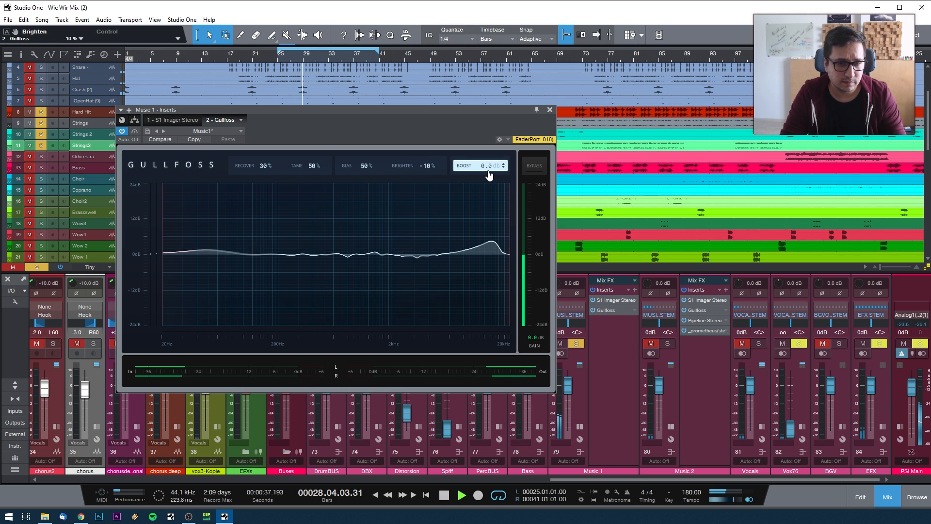
{"action": "left_click_drag", "start_coordinate": [489, 174], "coordinate": [485, 26]}
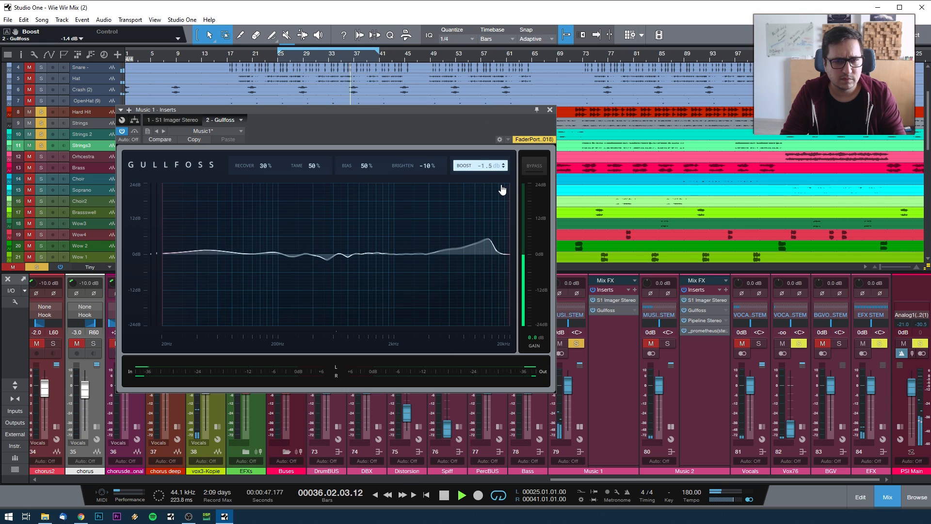
- Toggle Gullfoss bypass repeatedly during playback to compare the finished Music 1 settings with the unprocessed sound
{"action": "left_click", "coordinate": [537, 167]}
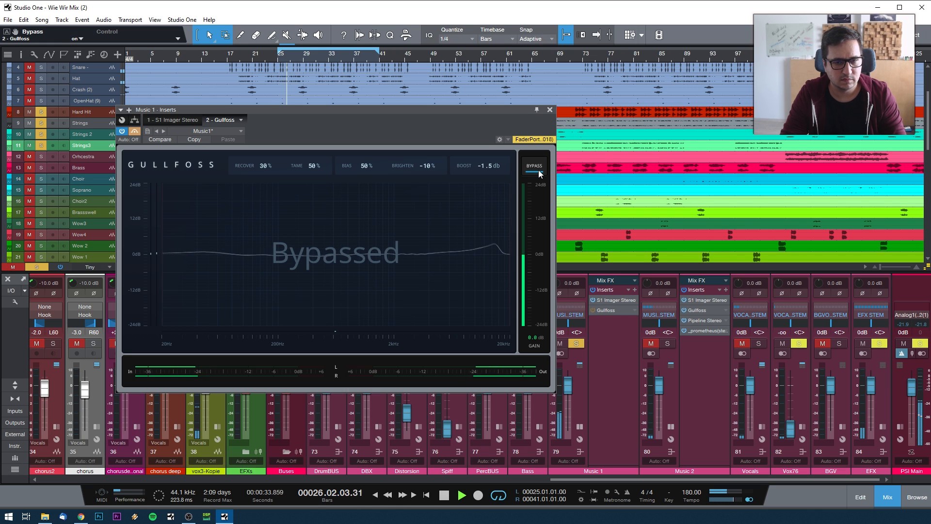
{"action": "left_click", "coordinate": [538, 170]}
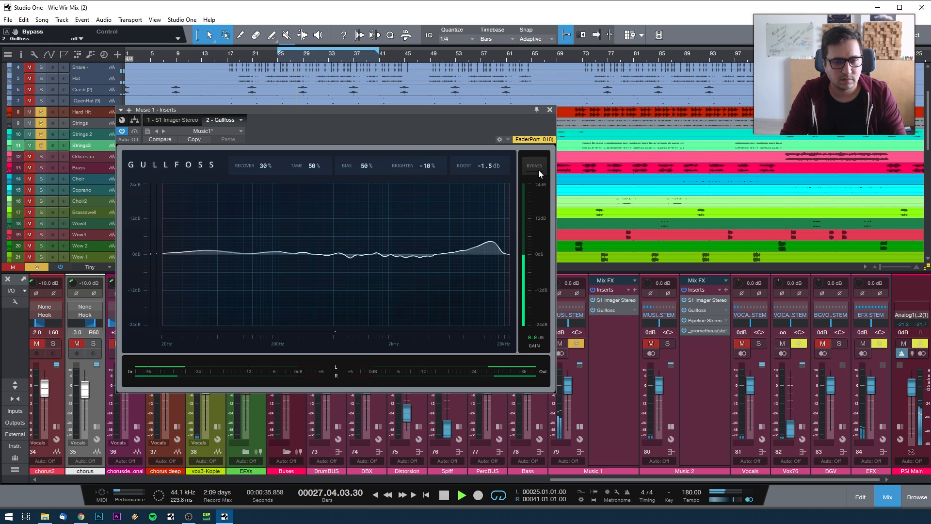
{"action": "left_click", "coordinate": [538, 170]}
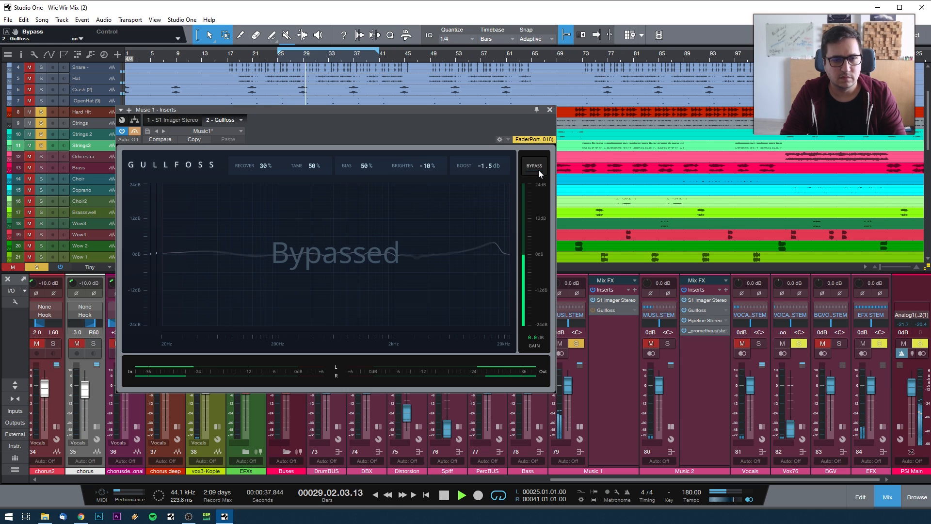
{"action": "left_click", "coordinate": [539, 170]}
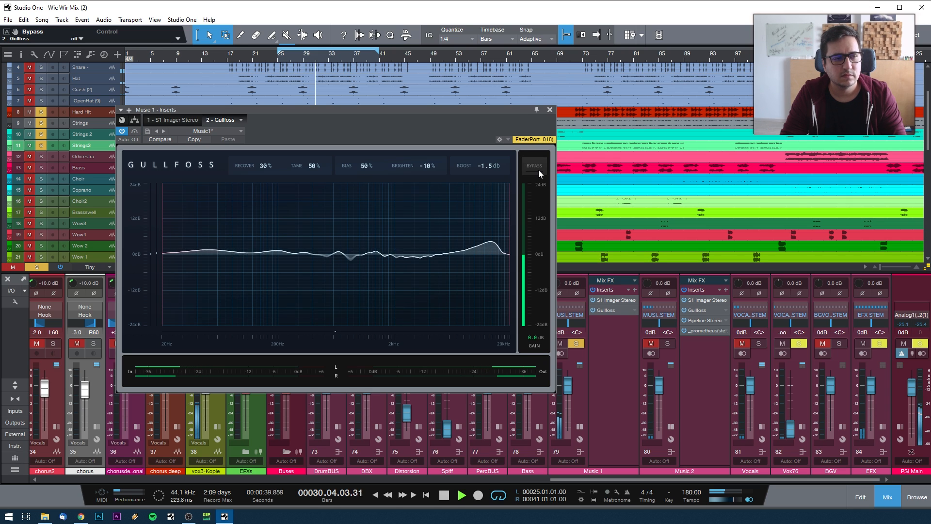
{"action": "left_click", "coordinate": [539, 170]}
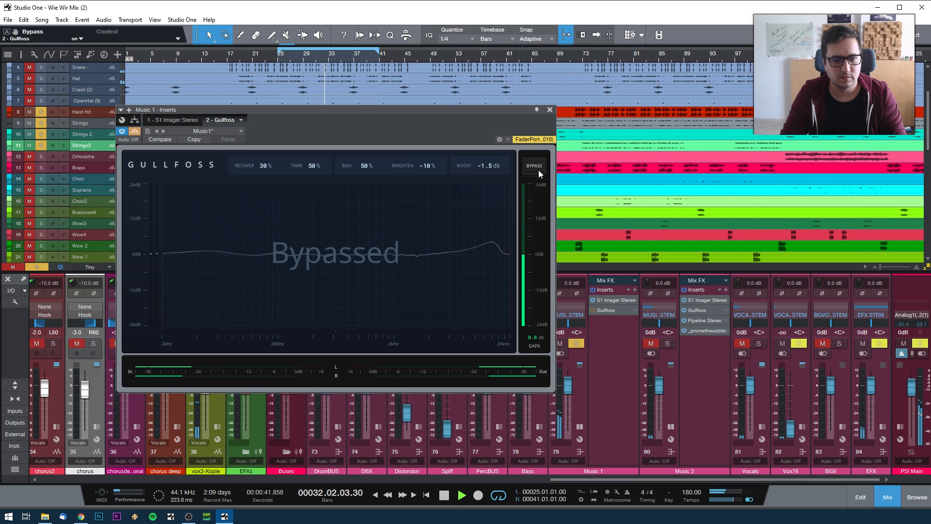
{"action": "left_click", "coordinate": [539, 170]}
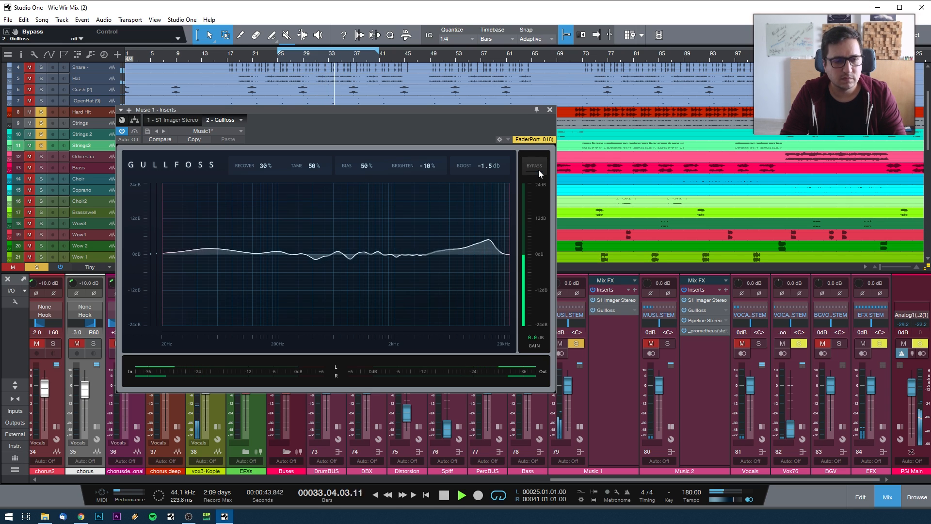
{"action": "left_click", "coordinate": [538, 171]}
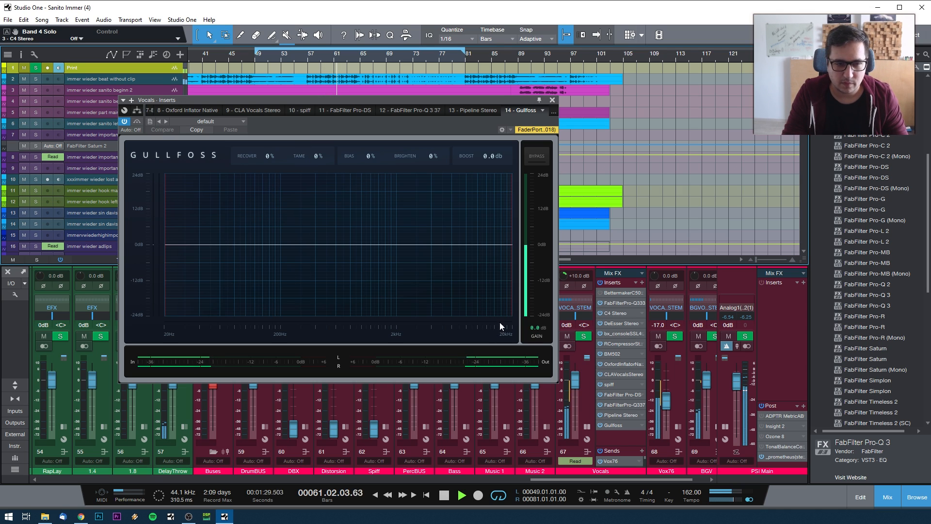
- Solo the Vocals bus and raise its Gullfoss settings to 45% Recover and 158% Tame during playback
{"action": "left_click_drag", "start_coordinate": [265, 161], "coordinate": [273, 145]}
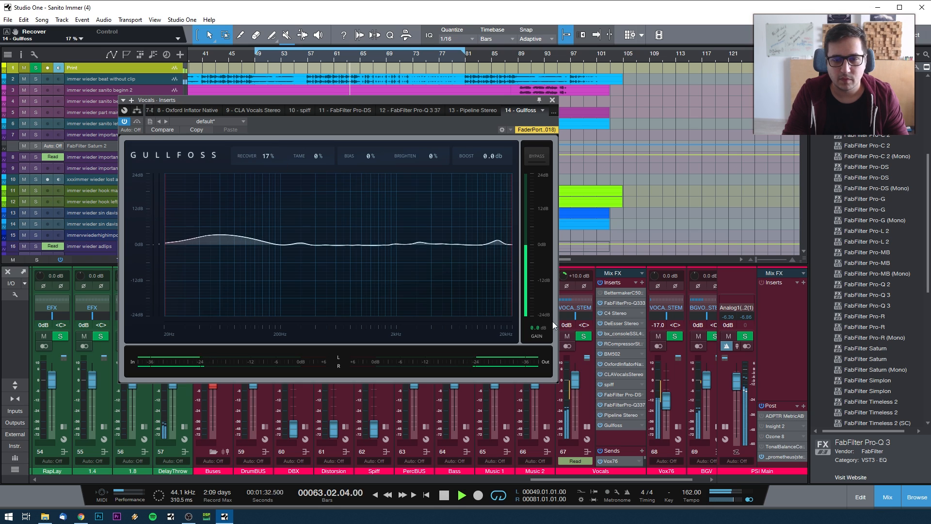
{"action": "left_click", "coordinate": [585, 336]}
{"action": "left_click_drag", "start_coordinate": [263, 161], "coordinate": [331, 5]}
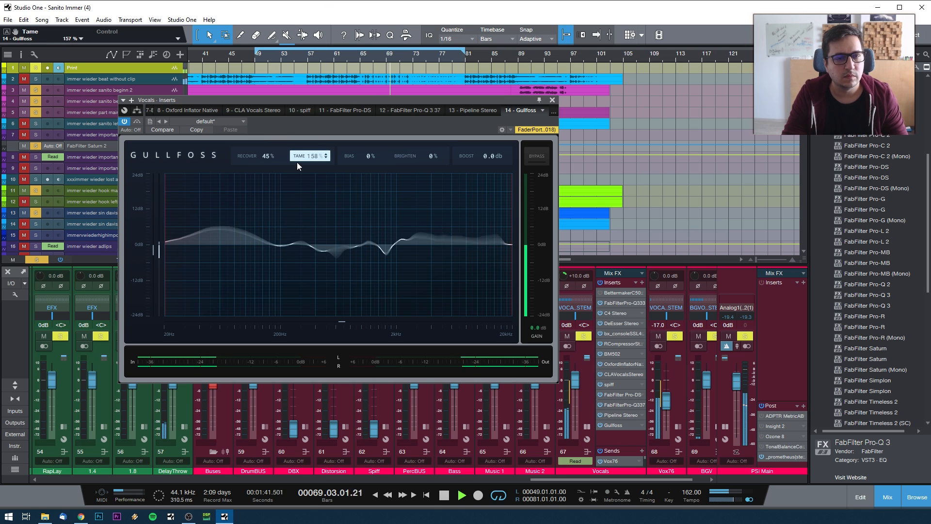
- Bring the Vocals Gullfoss Recover down to 0%, reduce Tame to 30%, and set Recover to 15%
{"action": "left_click_drag", "start_coordinate": [266, 156], "coordinate": [268, 284]}
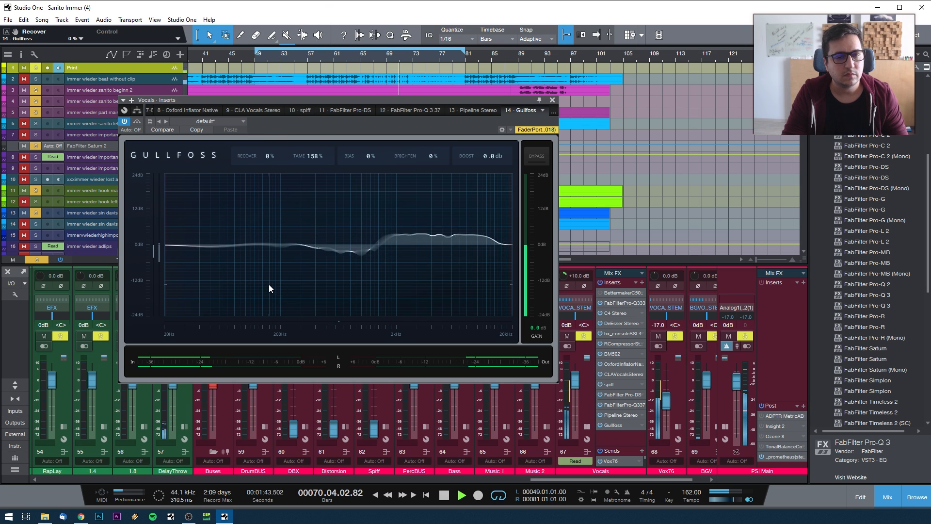
{"action": "left_click_drag", "start_coordinate": [313, 156], "coordinate": [310, 264]}
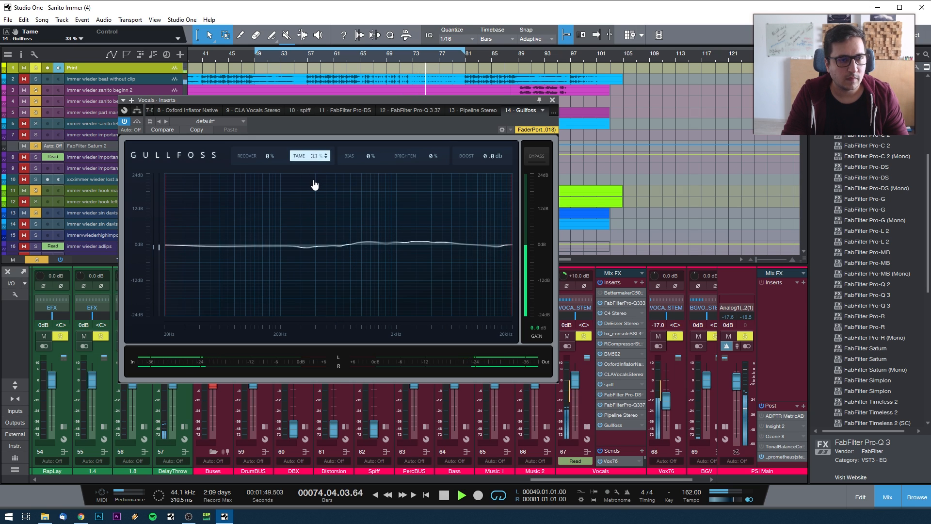
{"action": "left_click_drag", "start_coordinate": [315, 165], "coordinate": [316, 289]}
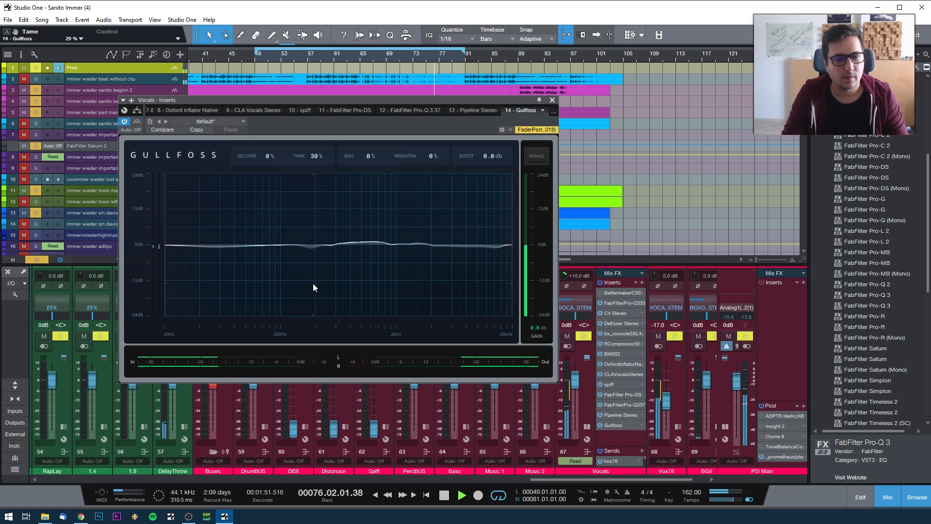
{"action": "left_click_drag", "start_coordinate": [269, 164], "coordinate": [280, 228]}
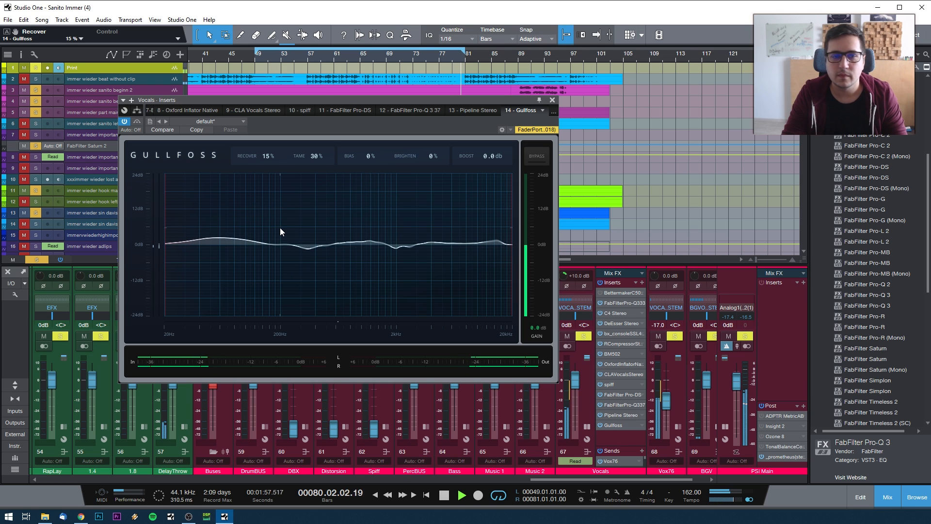
- Set Bias to 15% and Brighten to -20% on the Vocals Gullfoss, comparing the result against bypass
{"action": "left_click_drag", "start_coordinate": [374, 165], "coordinate": [378, 220]}
{"action": "left_click_drag", "start_coordinate": [427, 157], "coordinate": [449, 156]}
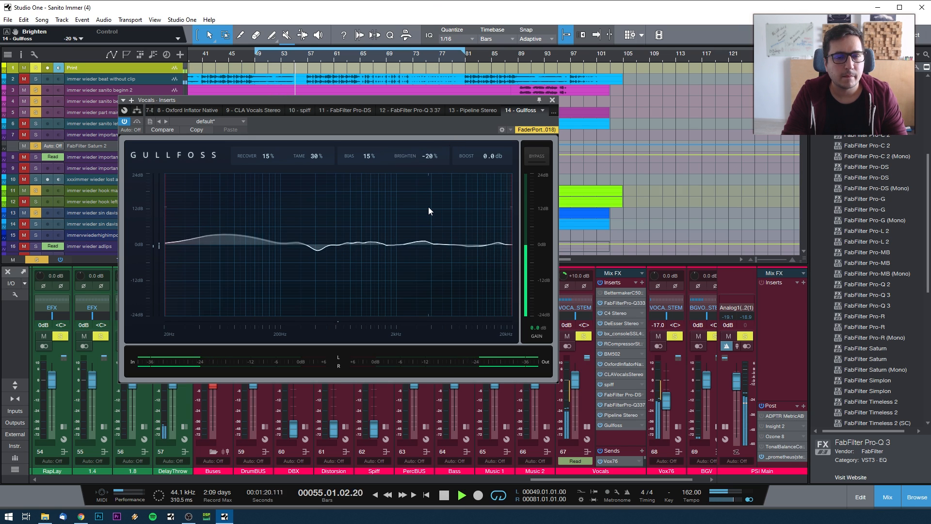
{"action": "left_click", "coordinate": [543, 157]}
{"action": "left_click", "coordinate": [542, 157]}
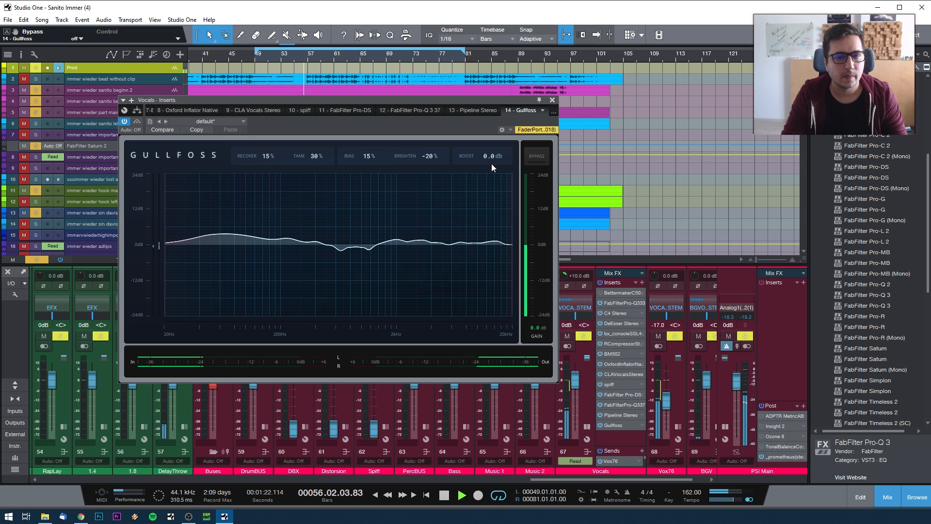
- Set the Vocals Gullfoss Boost to -14.0 dB and toggle bypass repeatedly to compare the soloed vocals
{"action": "left_click_drag", "start_coordinate": [491, 161], "coordinate": [465, 374]}
{"action": "left_click_drag", "start_coordinate": [480, 325], "coordinate": [479, 318]}
{"action": "left_click_drag", "start_coordinate": [490, 157], "coordinate": [498, 131]}
{"action": "left_click", "coordinate": [534, 155]}
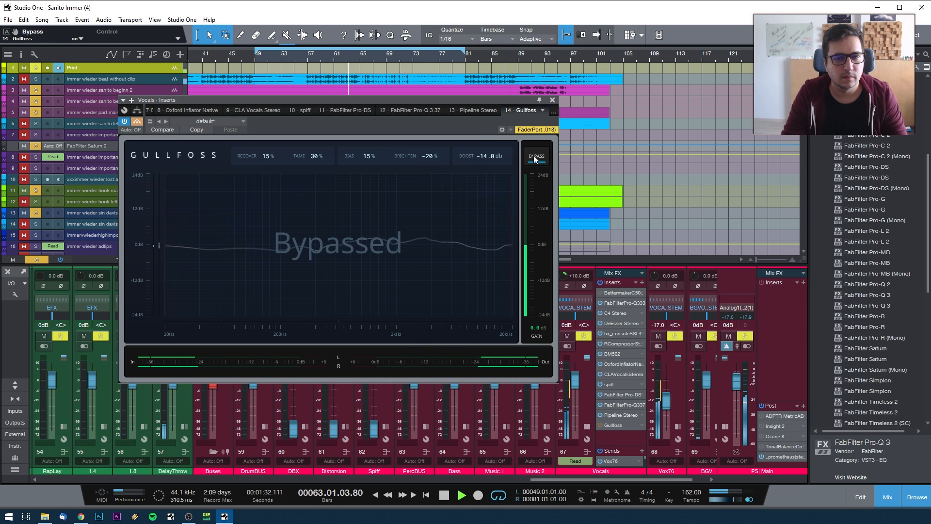
{"action": "left_click", "coordinate": [534, 155]}
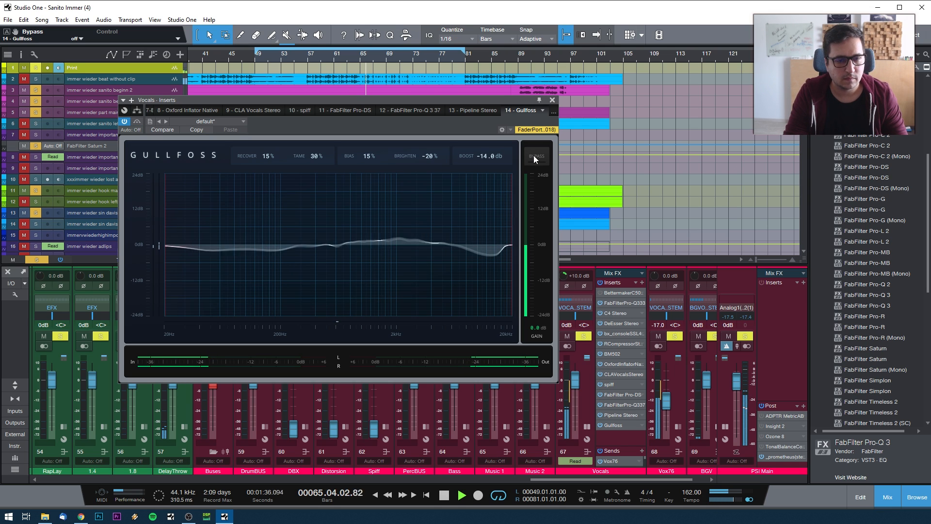
{"action": "left_click", "coordinate": [533, 155]}
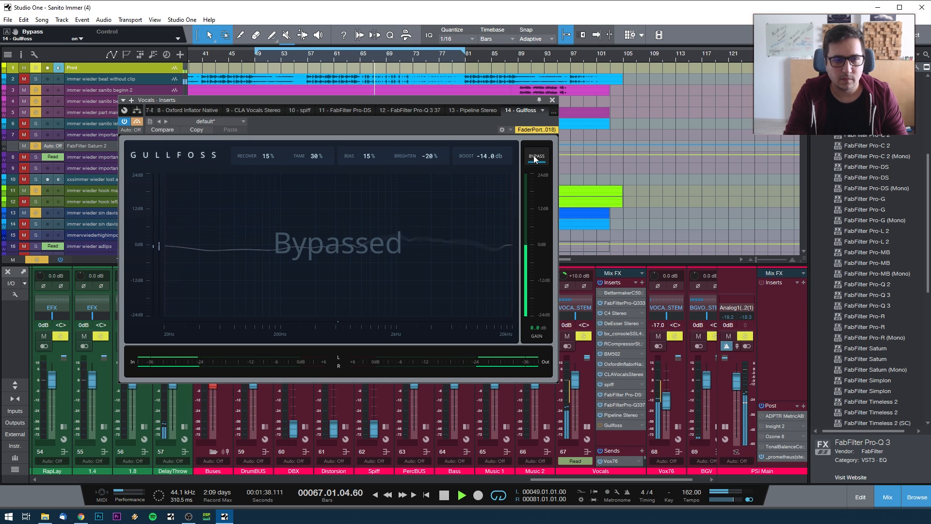
{"action": "left_click", "coordinate": [533, 155]}
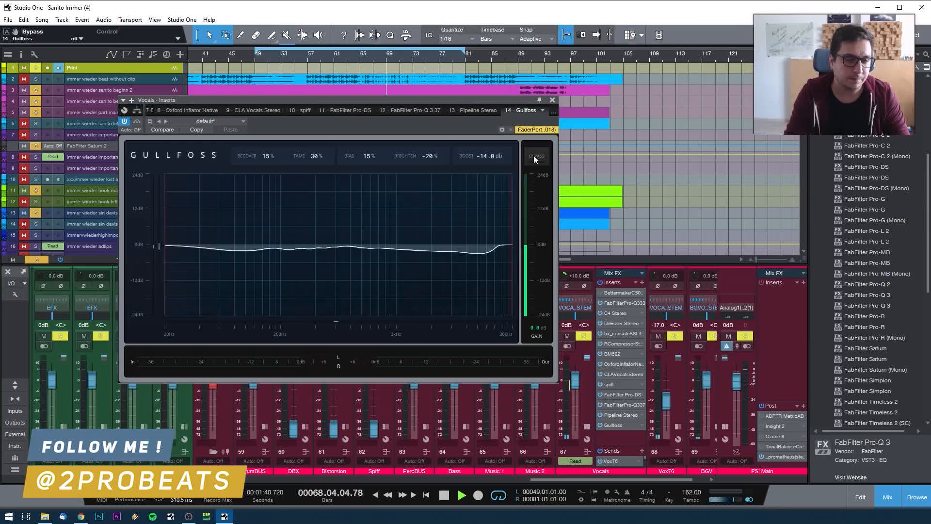
{"action": "left_click", "coordinate": [535, 156]}
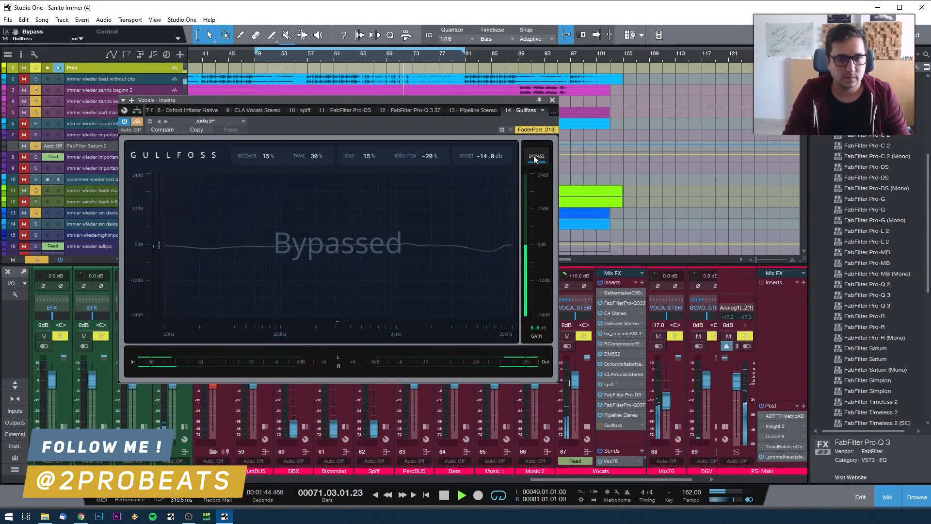
{"action": "left_click", "coordinate": [534, 156]}
- Set Boost to -12.0 dB and compare the Vocals Gullfoss against bypass in the full mix with the bus unsoloed
{"action": "left_click_drag", "start_coordinate": [487, 161], "coordinate": [503, 143]}
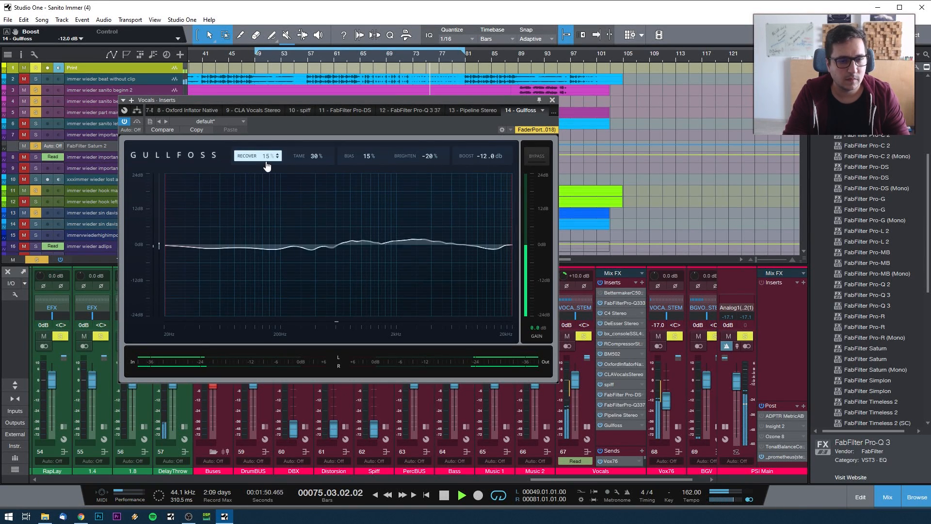
{"action": "left_click", "coordinate": [584, 337]}
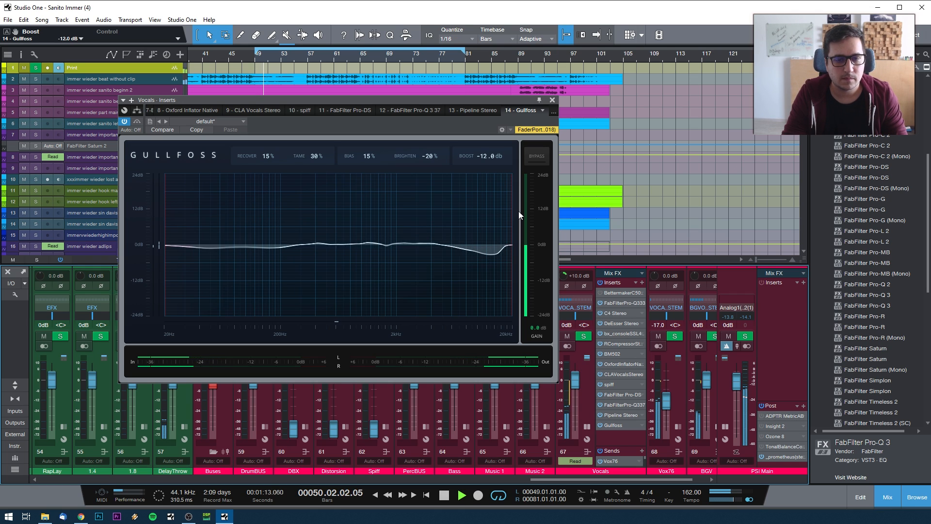
{"action": "left_click", "coordinate": [537, 158]}
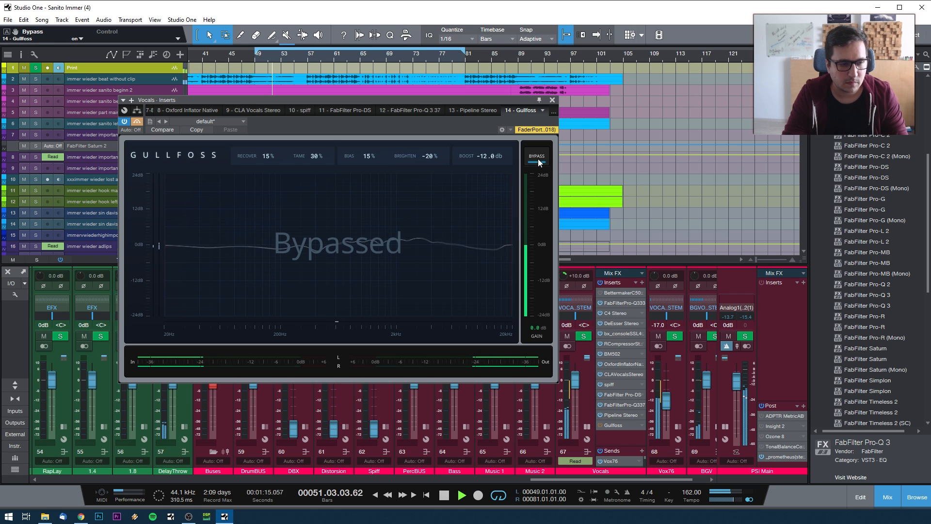
{"action": "left_click", "coordinate": [538, 159]}
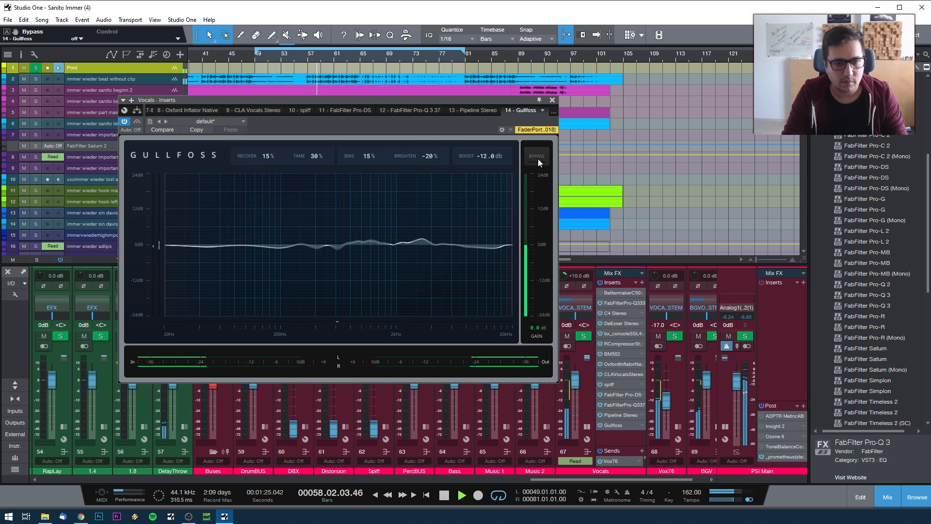
{"action": "left_click", "coordinate": [537, 159]}
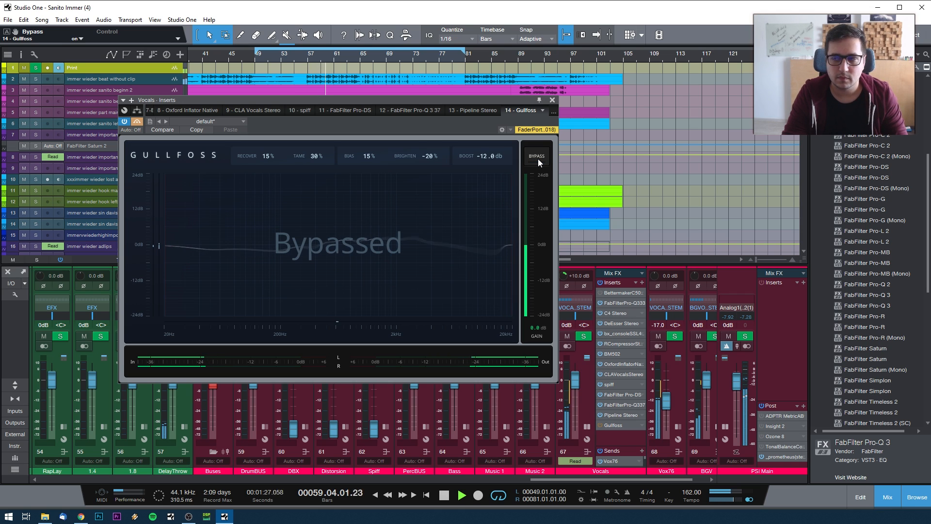
{"action": "left_click", "coordinate": [538, 159]}
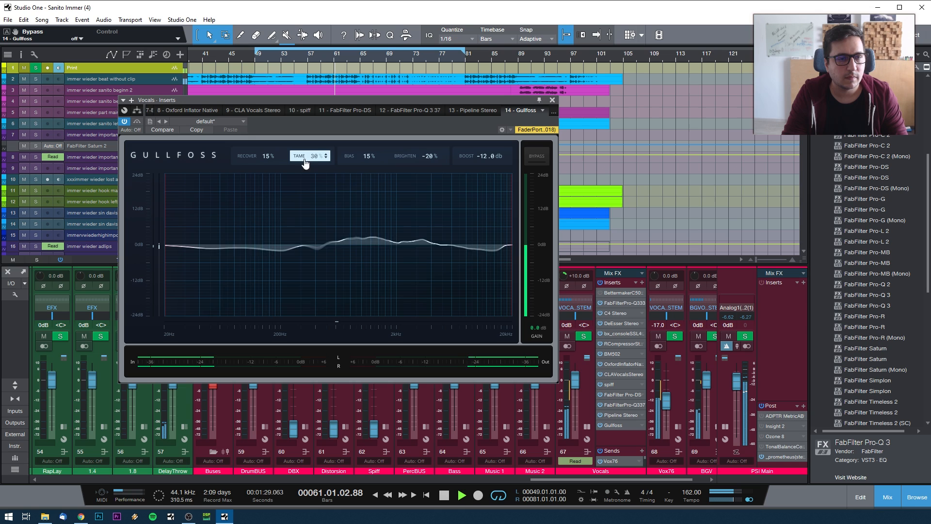
- Reduce Tame to 20% and Recover to 10% on the Vocals Gullfoss, comparing the result against bypass
{"action": "left_click_drag", "start_coordinate": [306, 158], "coordinate": [262, 167]}
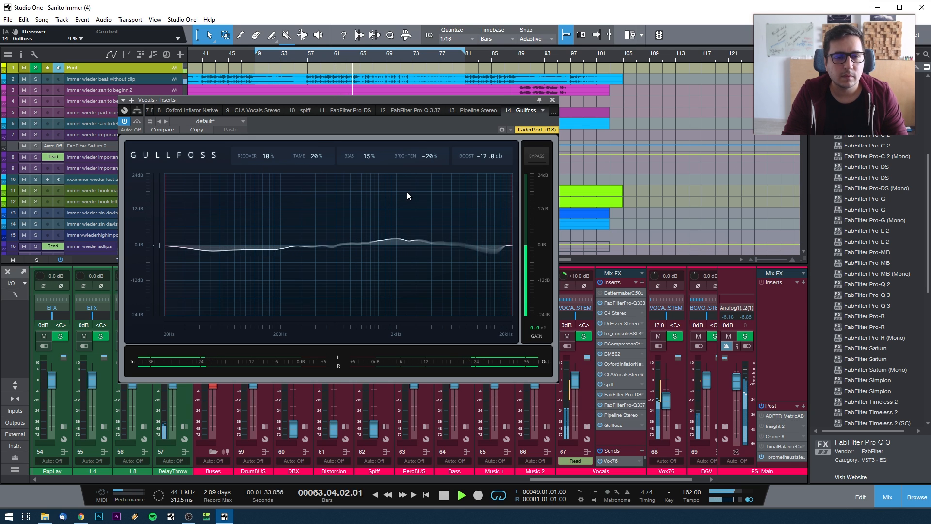
{"action": "left_click", "coordinate": [541, 155]}
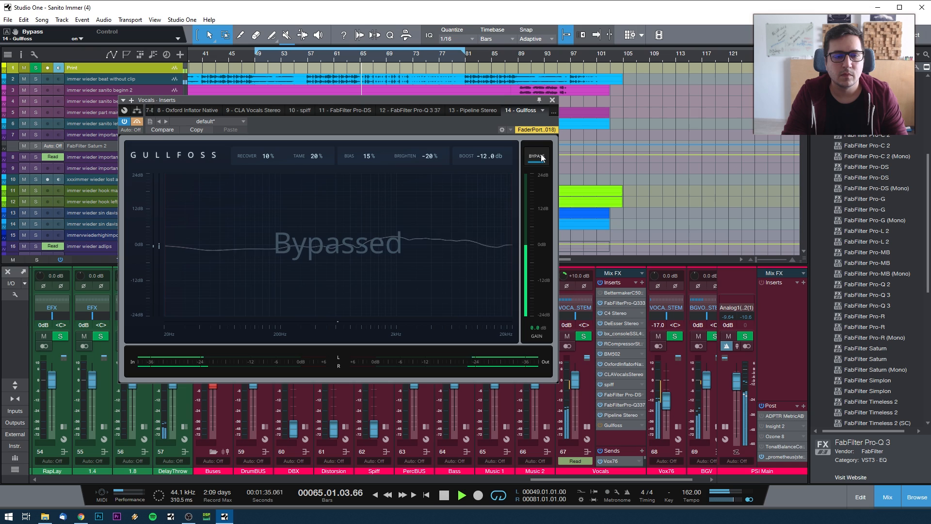
{"action": "left_click", "coordinate": [542, 156]}
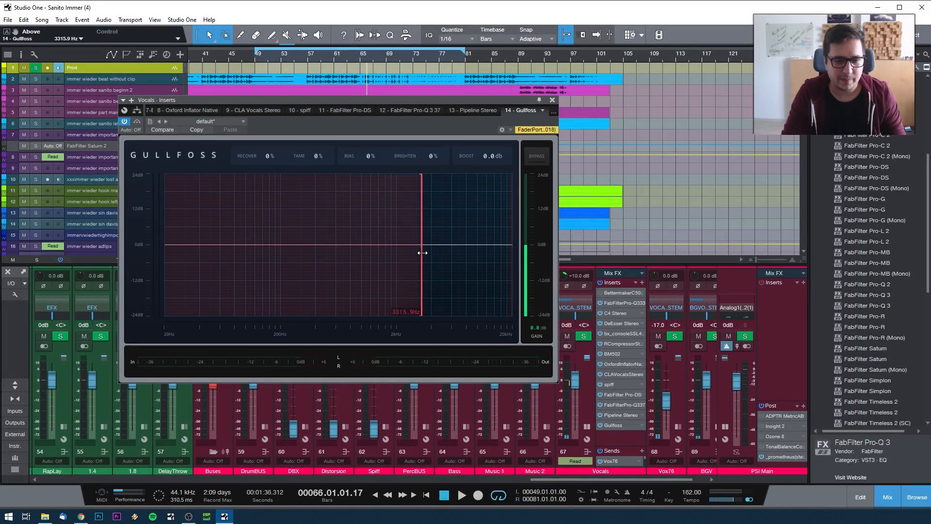
- Limit the Vocals Gullfoss processing range to 2069.6–13639 Hz, and play the song with the Vocals bus soloed
{"action": "left_click_drag", "start_coordinate": [422, 261], "coordinate": [400, 257]}
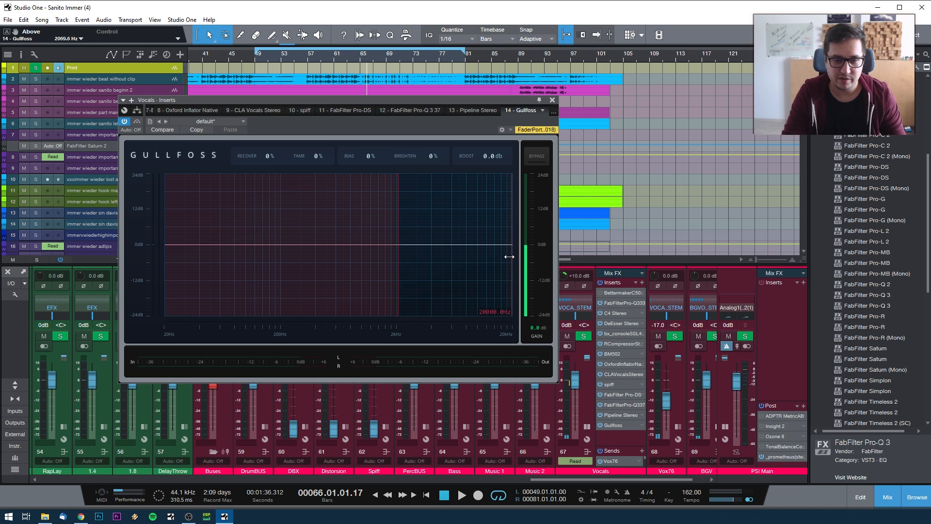
{"action": "mouse_move", "coordinate": [509, 256]}
{"action": "left_mouse_down"}
{"action": "mouse_move", "coordinate": [480, 254]}
{"action": "mouse_move", "coordinate": [493, 257]}
{"action": "left_mouse_up"}
{"action": "key", "text": "space"}
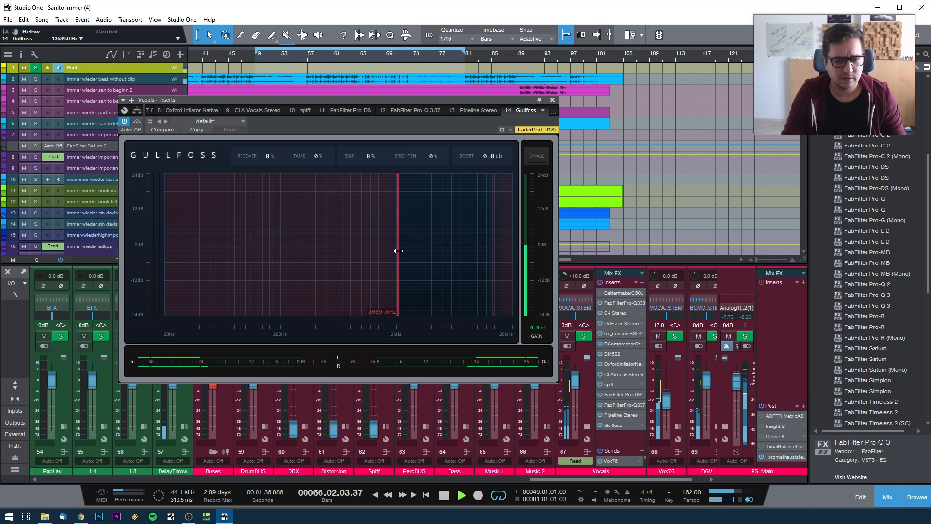
{"action": "left_click", "coordinate": [582, 336]}
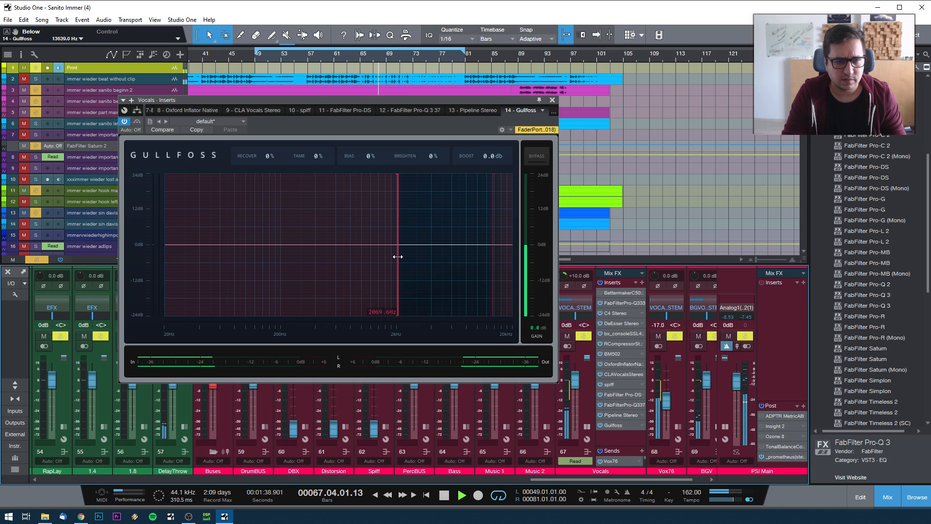
- Raise Tame to 128% and widen the processing range from about 1991 Hz up to the top of the spectrum
{"action": "left_click_drag", "start_coordinate": [313, 156], "coordinate": [341, 37]}
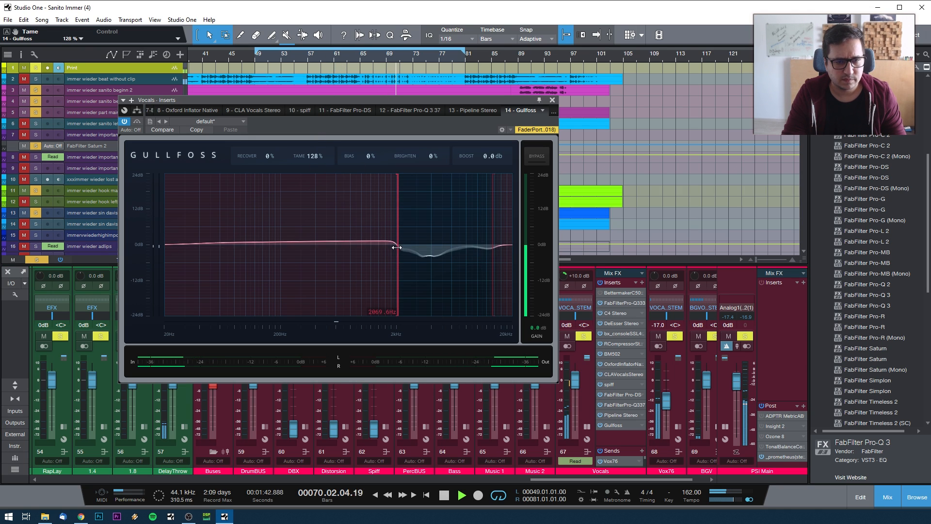
{"action": "left_click_drag", "start_coordinate": [399, 248], "coordinate": [397, 249]}
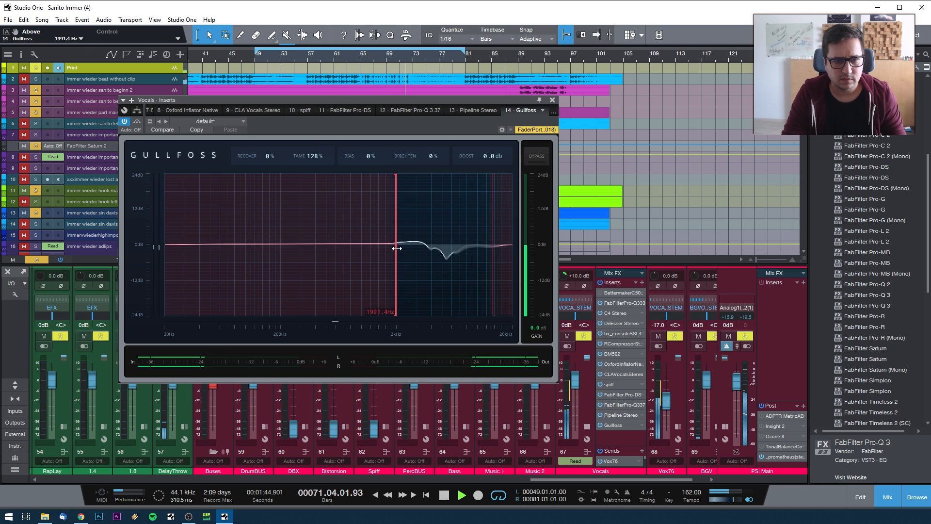
{"action": "left_click_drag", "start_coordinate": [491, 253], "coordinate": [511, 254]}
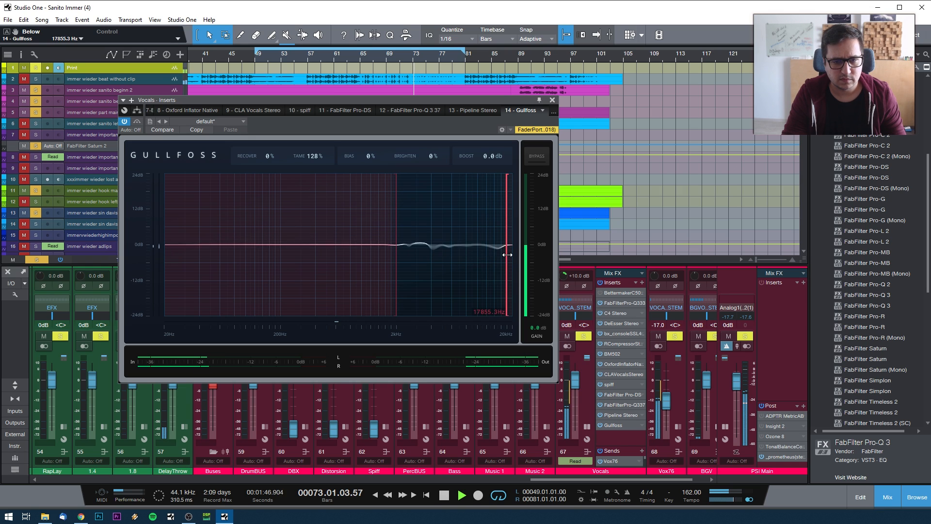
- Move the lower range limit to 3942.9 Hz, reduce Tame to 70%, and adjust Recover on the Vocals Gullfoss
{"action": "left_click_drag", "start_coordinate": [394, 269], "coordinate": [431, 269]}
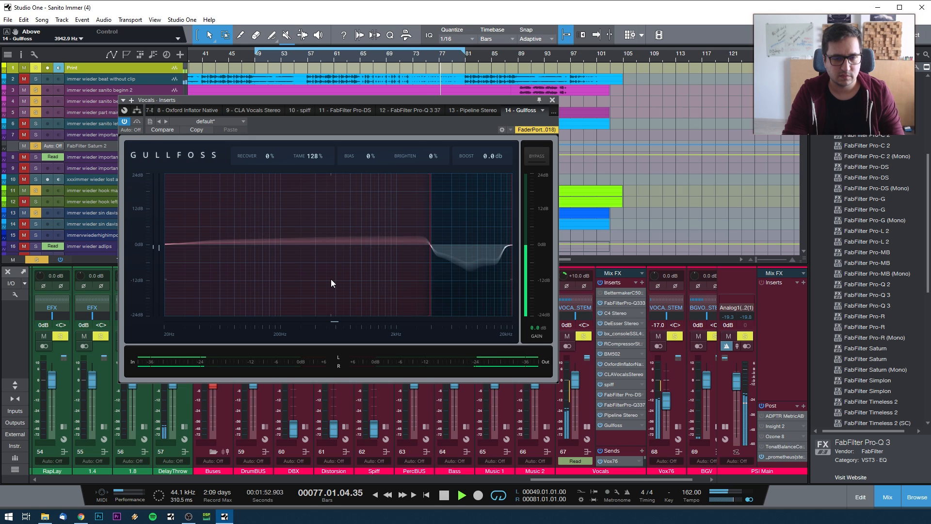
{"action": "left_click_drag", "start_coordinate": [314, 160], "coordinate": [322, 221]}
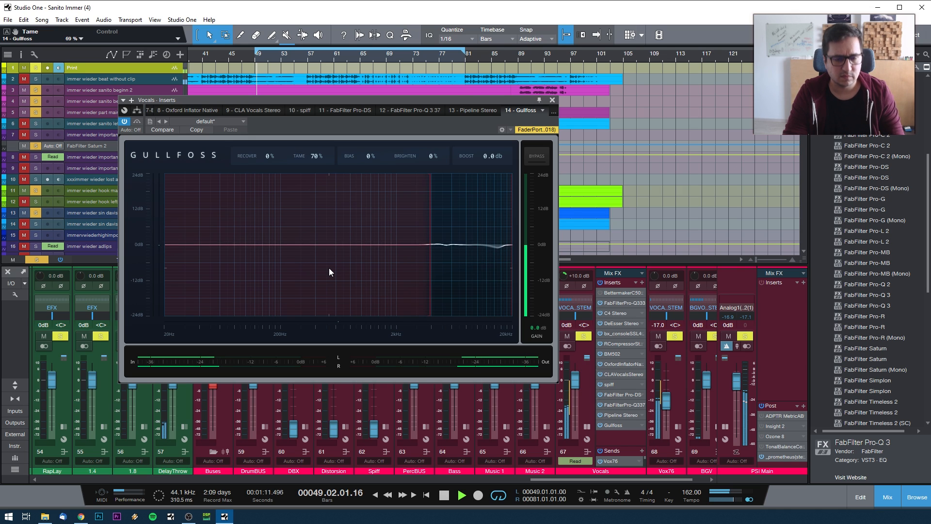
{"action": "mouse_move", "coordinate": [267, 156]}
{"action": "left_mouse_down"}
{"action": "mouse_move", "coordinate": [280, 47]}
{"action": "mouse_move", "coordinate": [283, 158]}
{"action": "left_mouse_up"}
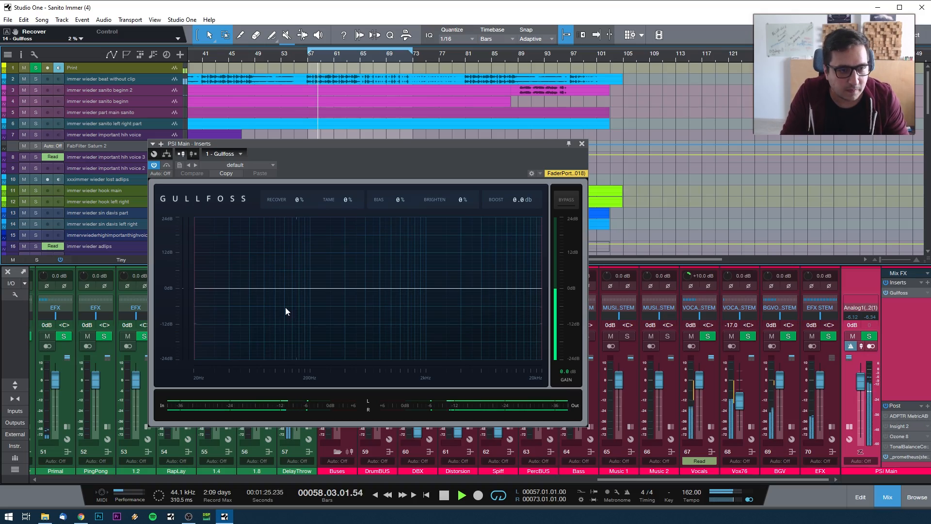
- Try Recover at 36% on the main bus Gullfoss, then at 20% with Tame raised to 139%
{"action": "left_click", "coordinate": [299, 204]}
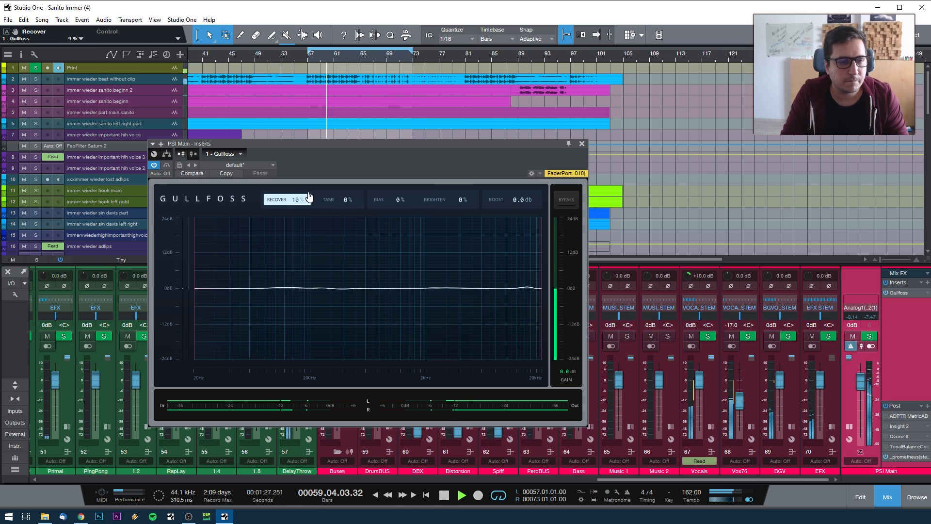
{"action": "left_click_drag", "start_coordinate": [311, 189], "coordinate": [319, 130]}
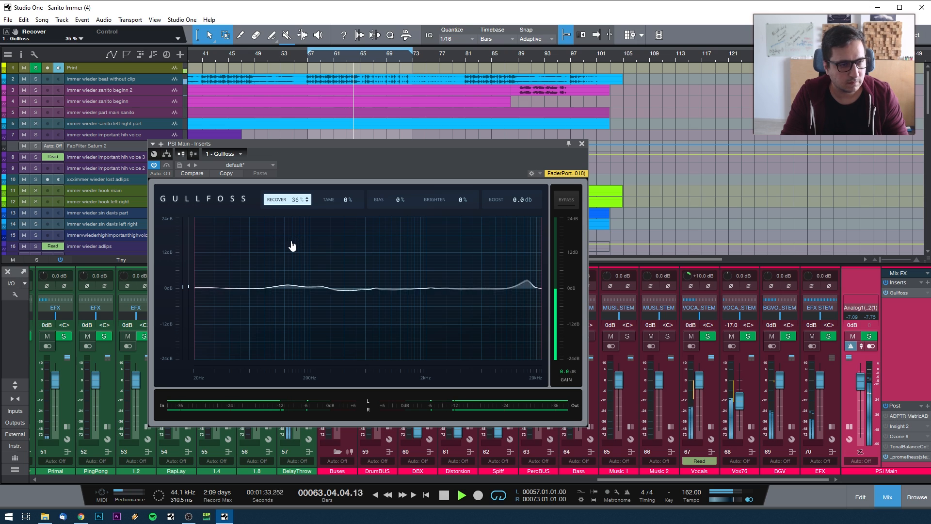
{"action": "left_click_drag", "start_coordinate": [291, 250], "coordinate": [291, 257]}
{"action": "left_click_drag", "start_coordinate": [298, 205], "coordinate": [366, 75]}
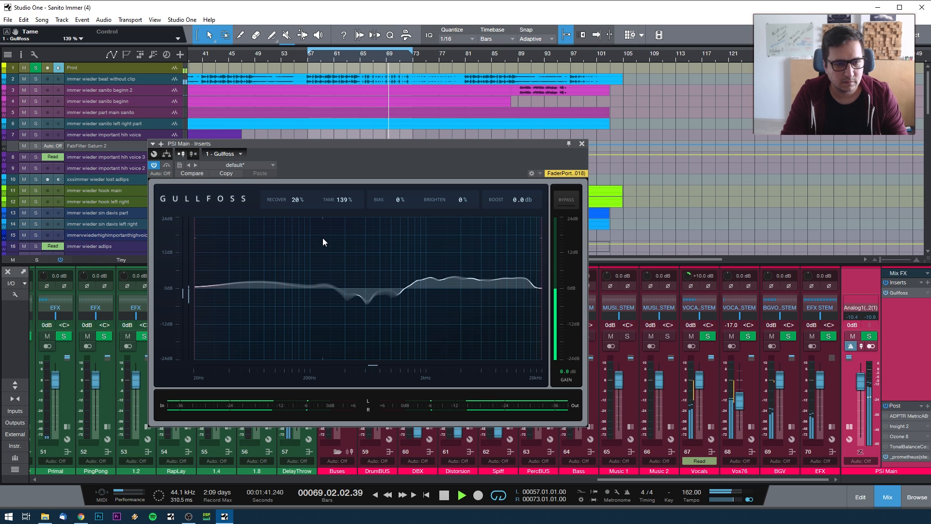
- Set Recover to 10% and Tame to 20% on the main bus Gullfoss
{"action": "left_click_drag", "start_coordinate": [342, 204], "coordinate": [328, 308]}
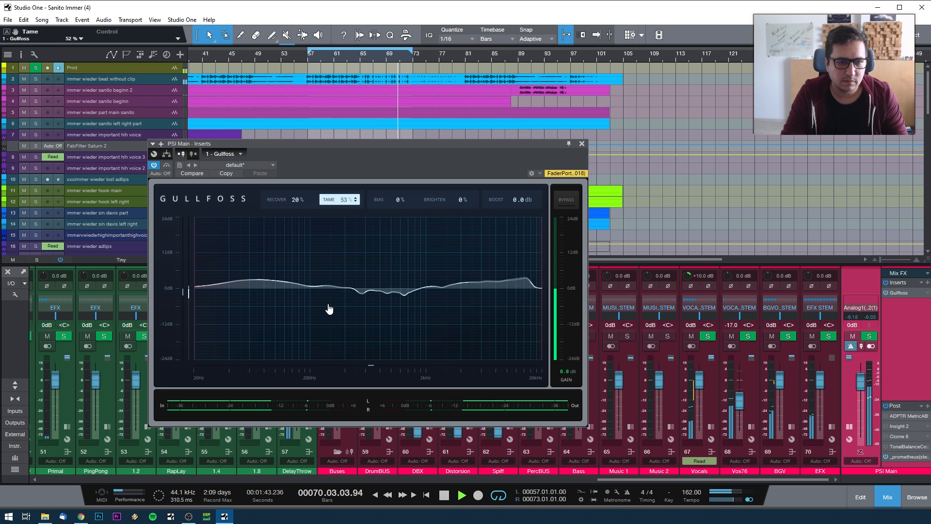
{"action": "left_click_drag", "start_coordinate": [293, 200], "coordinate": [295, 215]}
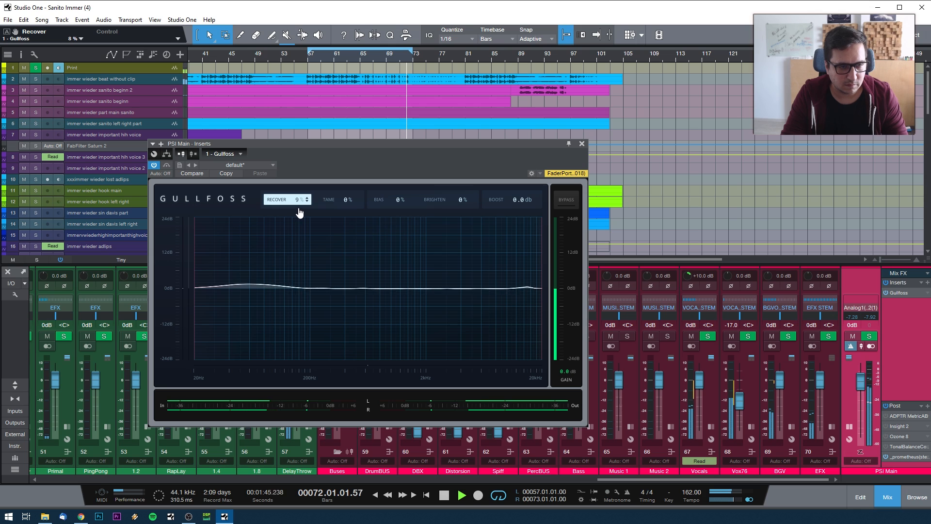
{"action": "left_click_drag", "start_coordinate": [345, 199], "coordinate": [356, 187]}
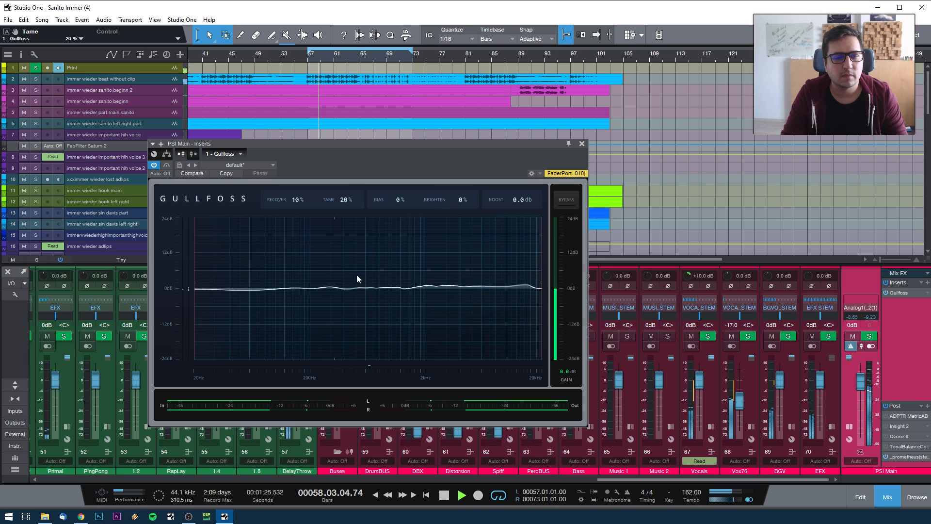
- Try Brighten at 100%, settle it at 40%, and set Boost to -1.0 dB on the main bus Gullfoss
{"action": "left_click_drag", "start_coordinate": [449, 200], "coordinate": [484, 44]}
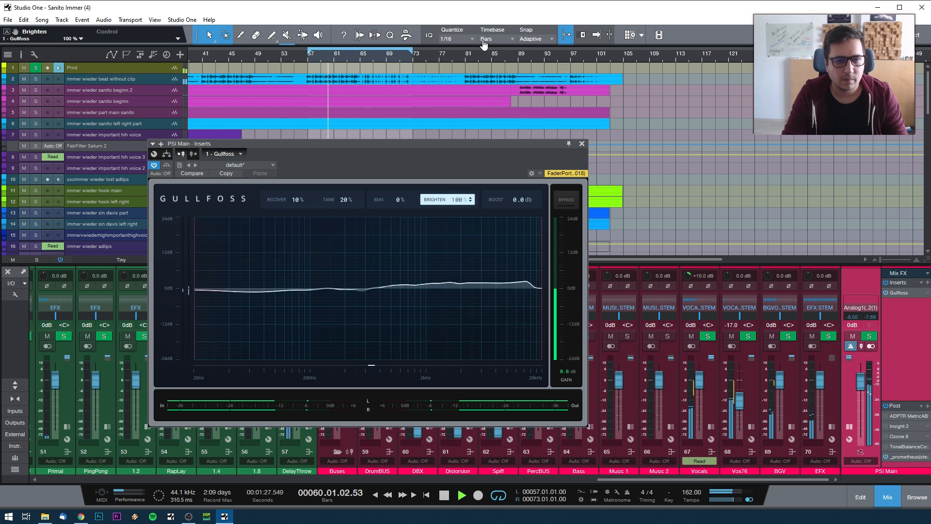
{"action": "left_click_drag", "start_coordinate": [451, 200], "coordinate": [451, 266]}
{"action": "left_click_drag", "start_coordinate": [507, 200], "coordinate": [523, 220]}
- Compare the bypassed and processed main bus sound while playing an earlier section of the song
{"action": "left_click", "coordinate": [567, 201]}
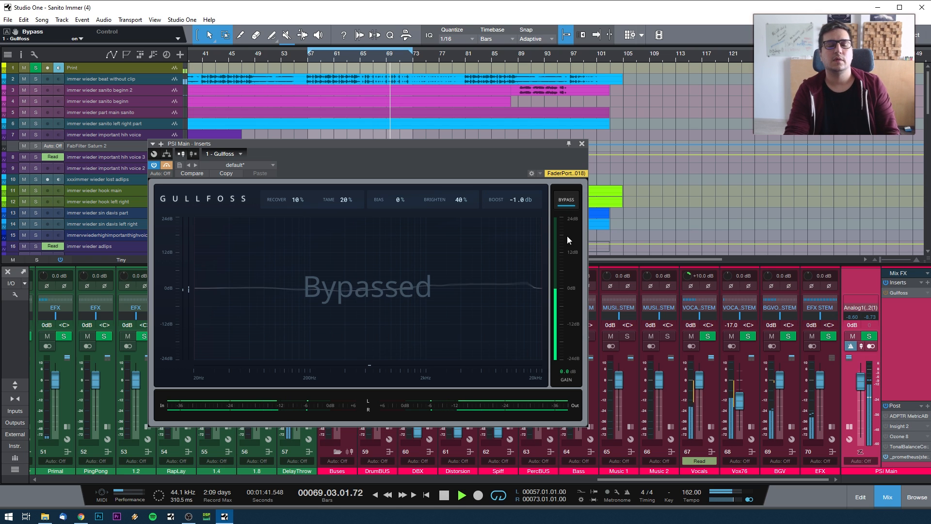
{"action": "scroll", "coordinate": [276, 59], "scroll_direction": "down", "scroll_amount": 3}
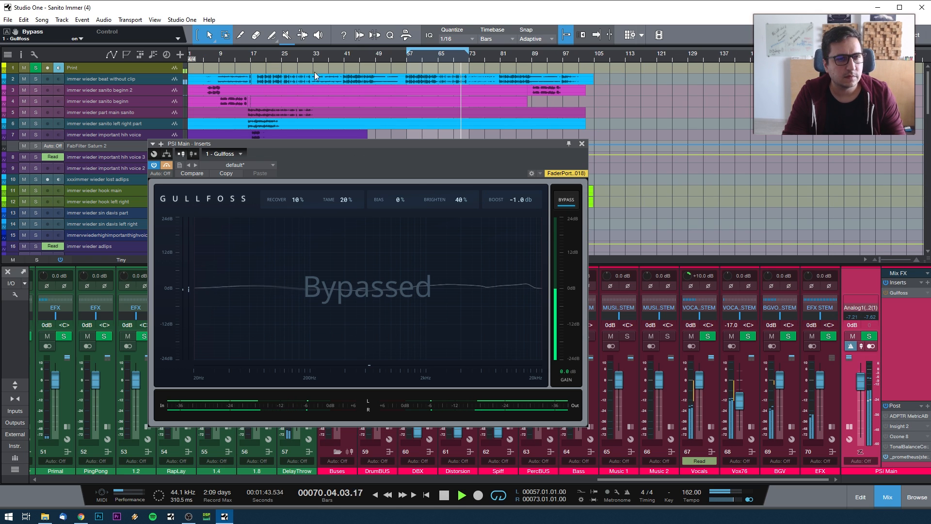
{"action": "left_click", "coordinate": [336, 58]}
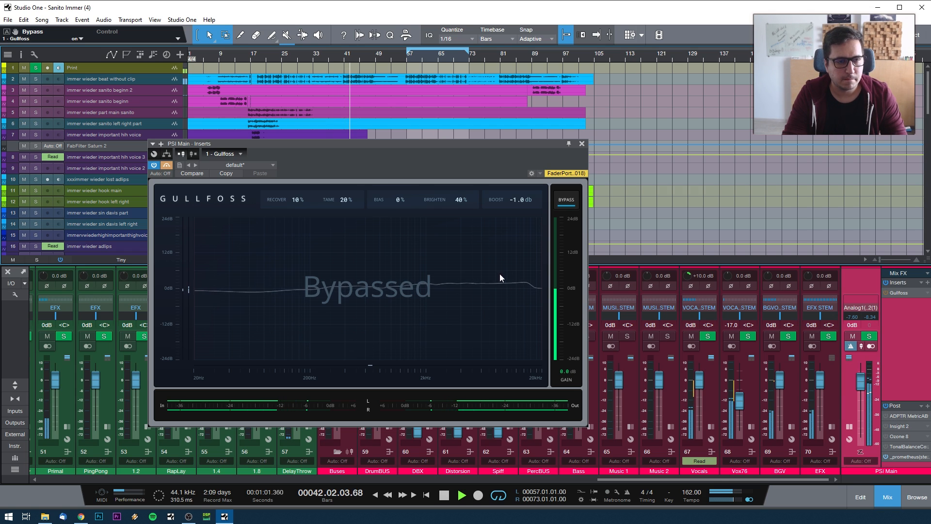
{"action": "left_click", "coordinate": [569, 203]}
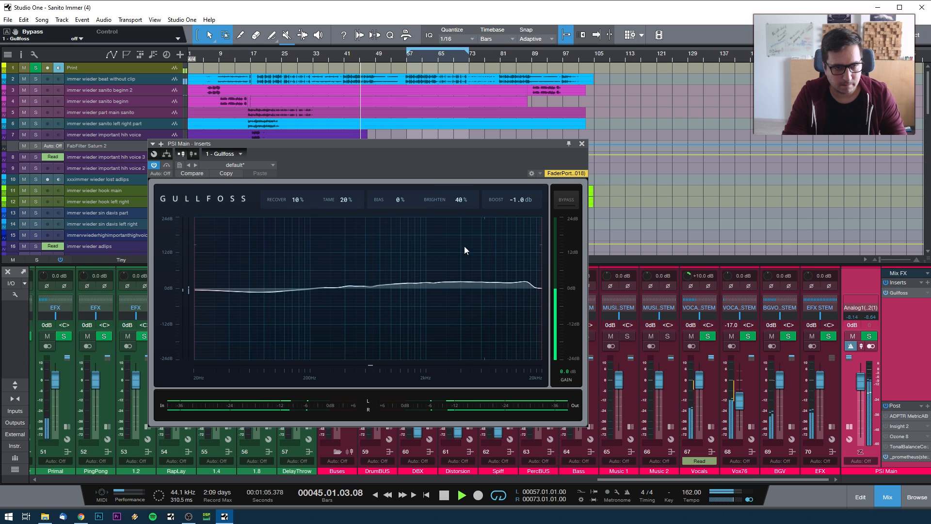
- Reduce Brighten to 20% on the main bus Gullfoss and compare repeatedly against bypass, leaving the processing active
{"action": "left_click_drag", "start_coordinate": [464, 208], "coordinate": [459, 228]}
{"action": "left_click", "coordinate": [566, 207]}
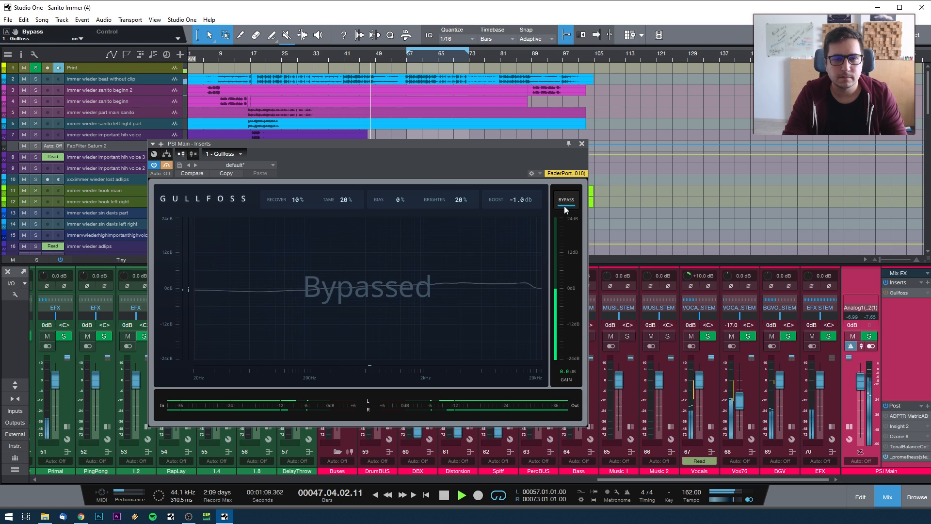
{"action": "left_click", "coordinate": [567, 207]}
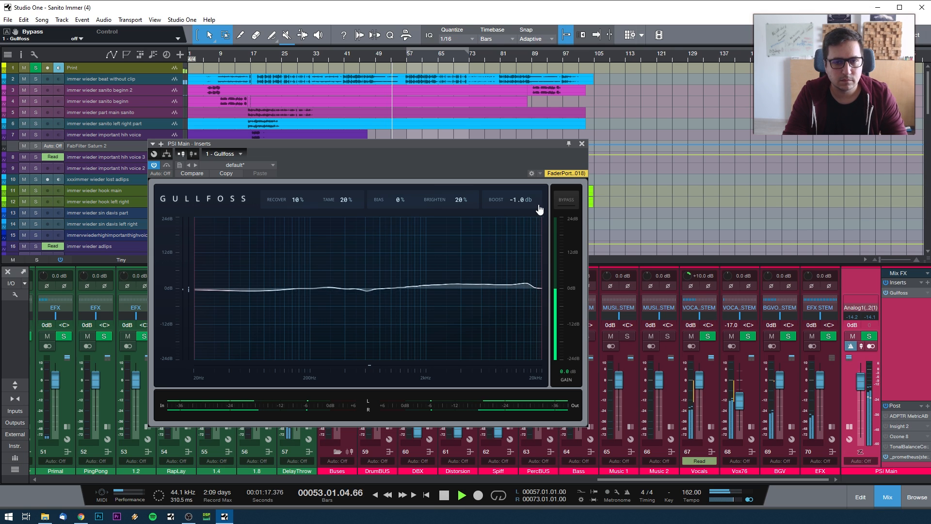
{"action": "left_click", "coordinate": [572, 206]}
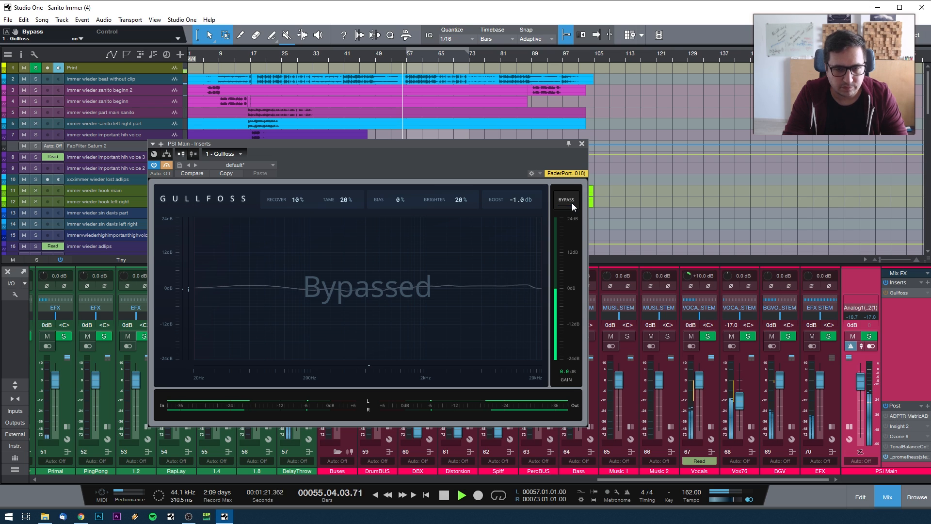
{"action": "left_click", "coordinate": [573, 205]}
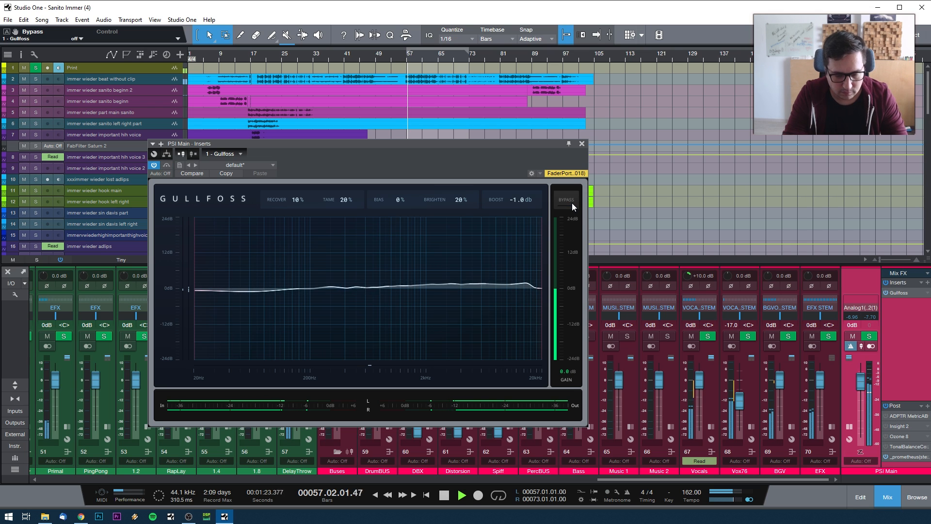
{"action": "left_click", "coordinate": [572, 206]}
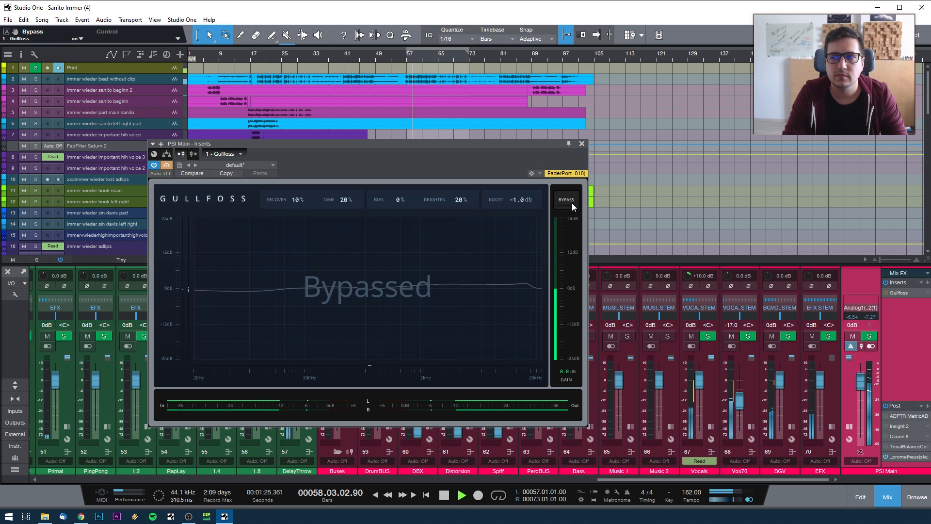
{"action": "left_click", "coordinate": [572, 206]}
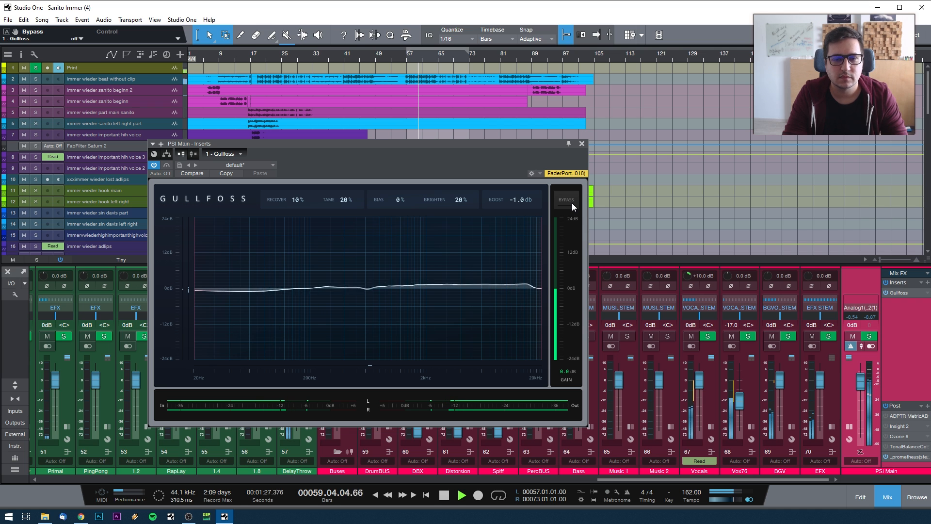
{"action": "key", "text": "space"}
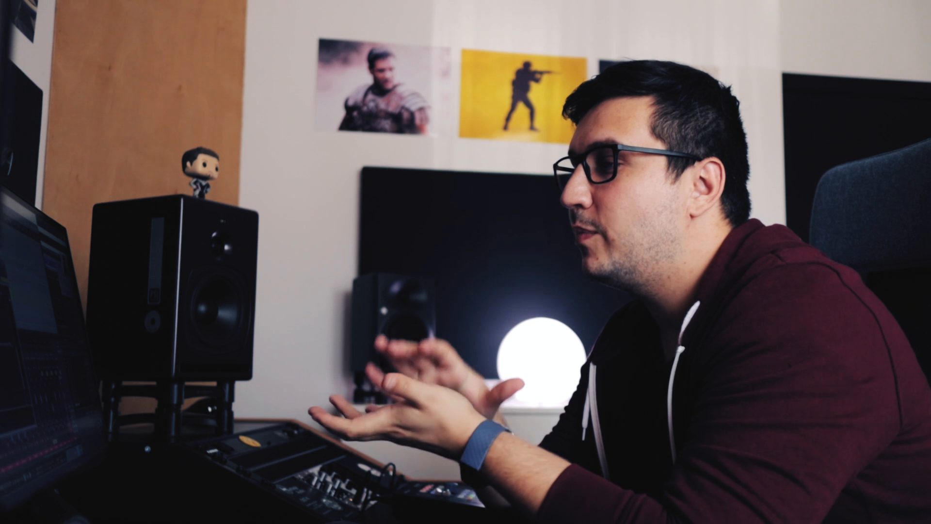